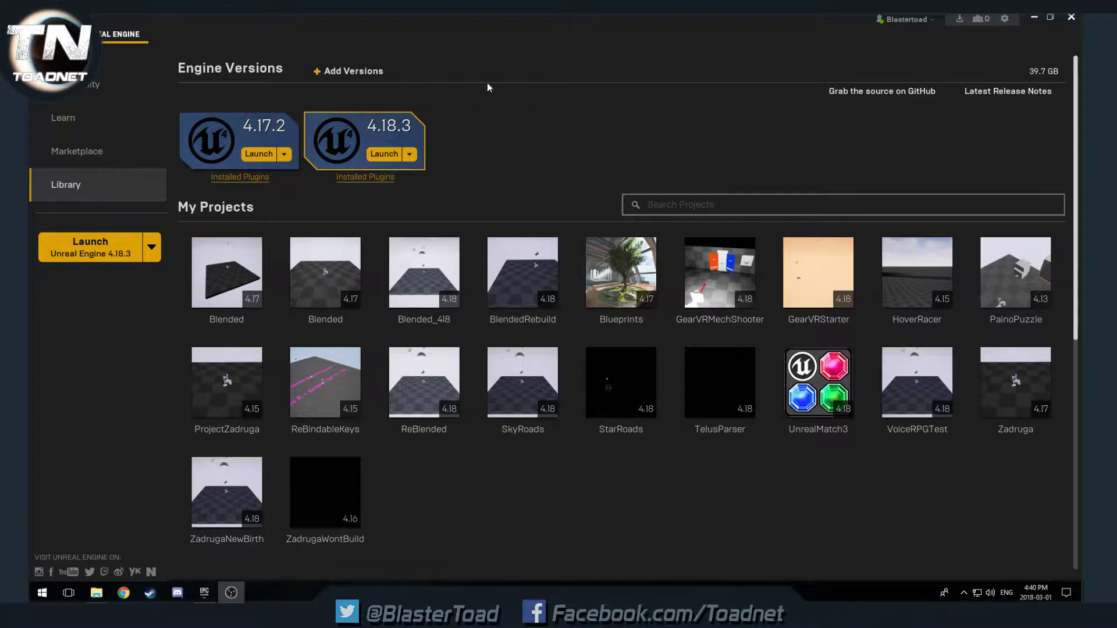
Launch Unreal Engine 4.18.3 and close the SteamVR status window.
{"action": "left_click", "coordinate": [378, 155]}
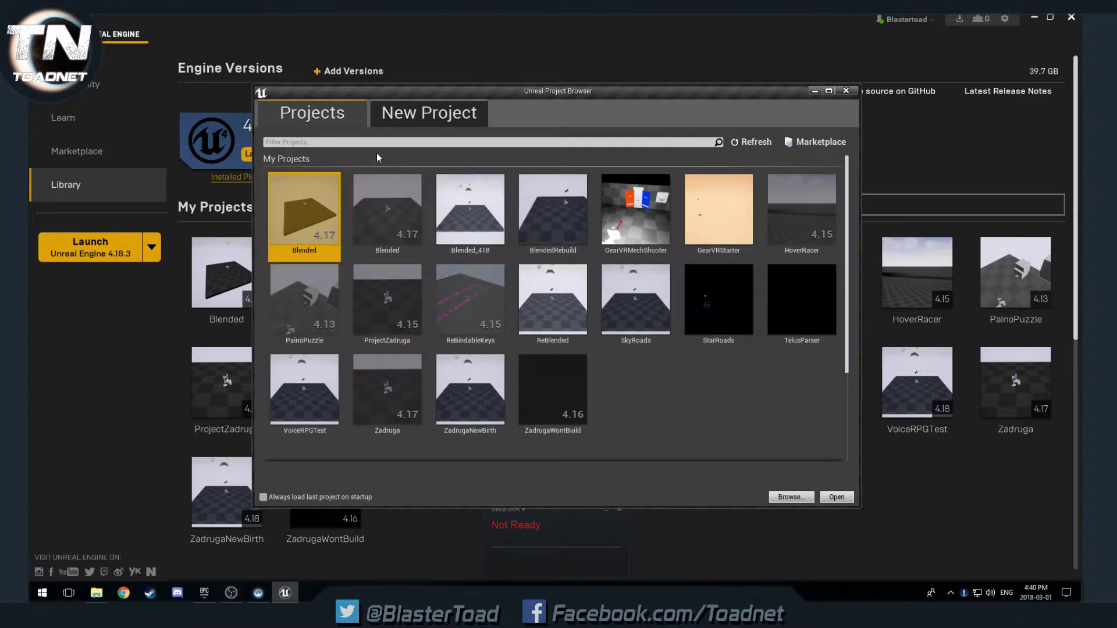
{"action": "left_click", "coordinate": [623, 522]}
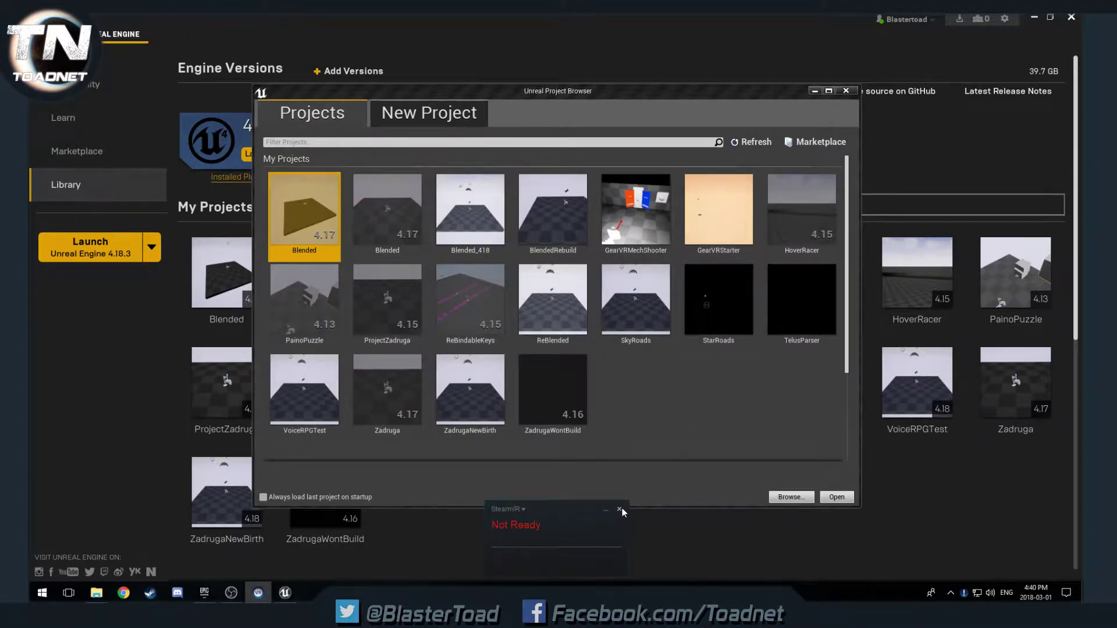
{"action": "left_click", "coordinate": [620, 510]}
Create a Blank Blueprint project named Project101 in F:\EU4 Projects with no starter content, and close the SteamVR window.
{"action": "left_click", "coordinate": [449, 113]}
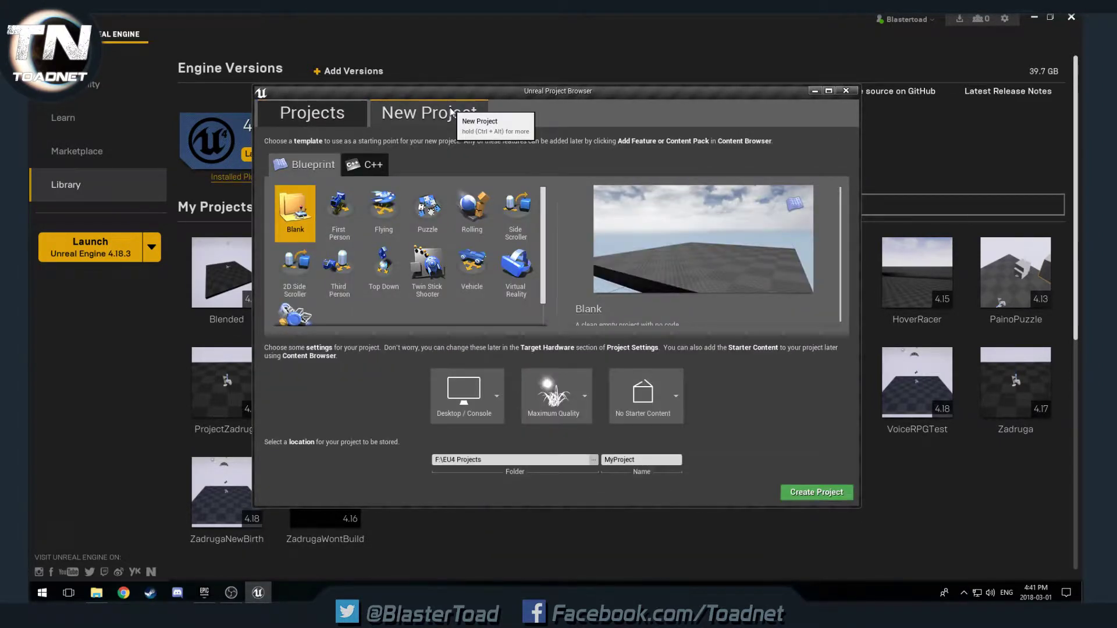
{"action": "left_click", "coordinate": [367, 166]}
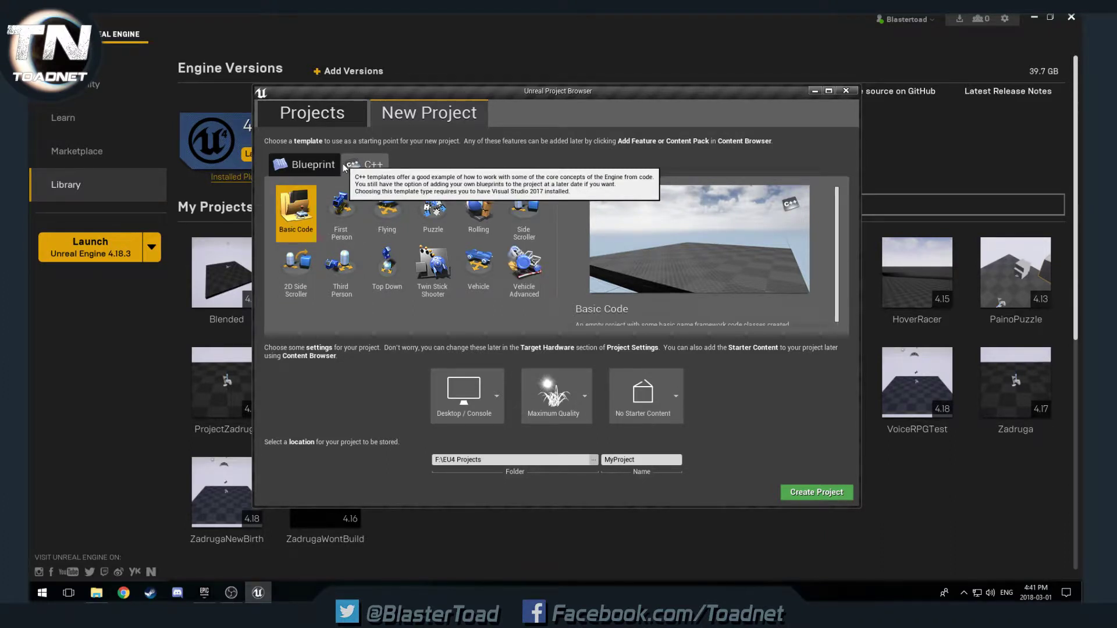
{"action": "left_click", "coordinate": [301, 166]}
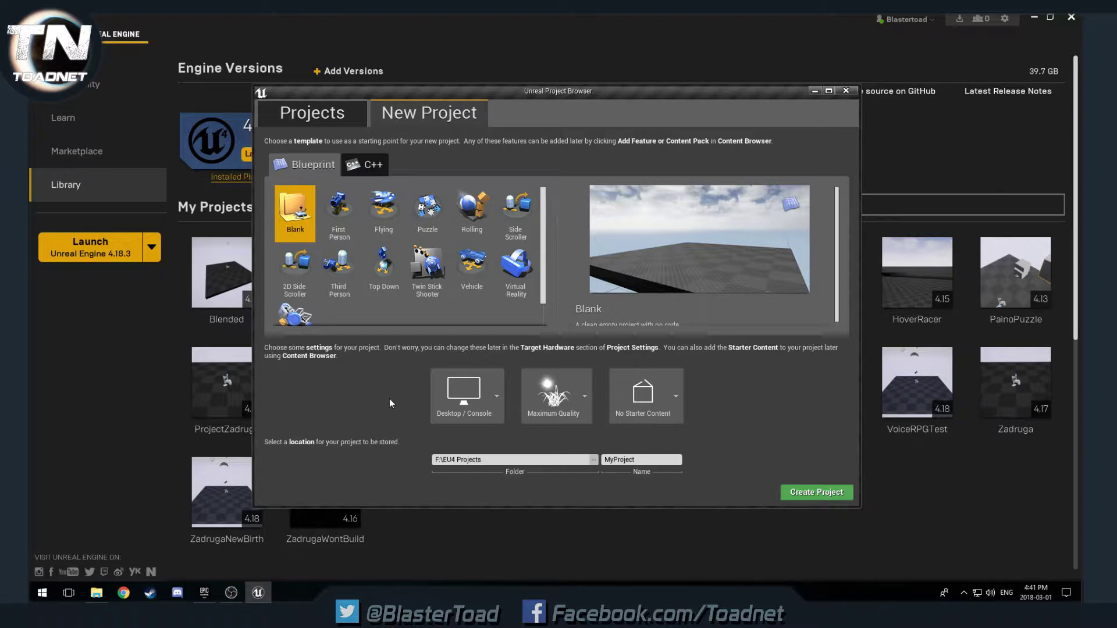
{"action": "left_click", "coordinate": [666, 460]}
{"action": "key", "text": "BackSpace"}
{"action": "type", "text": "101"}
{"action": "left_click", "coordinate": [831, 499]}
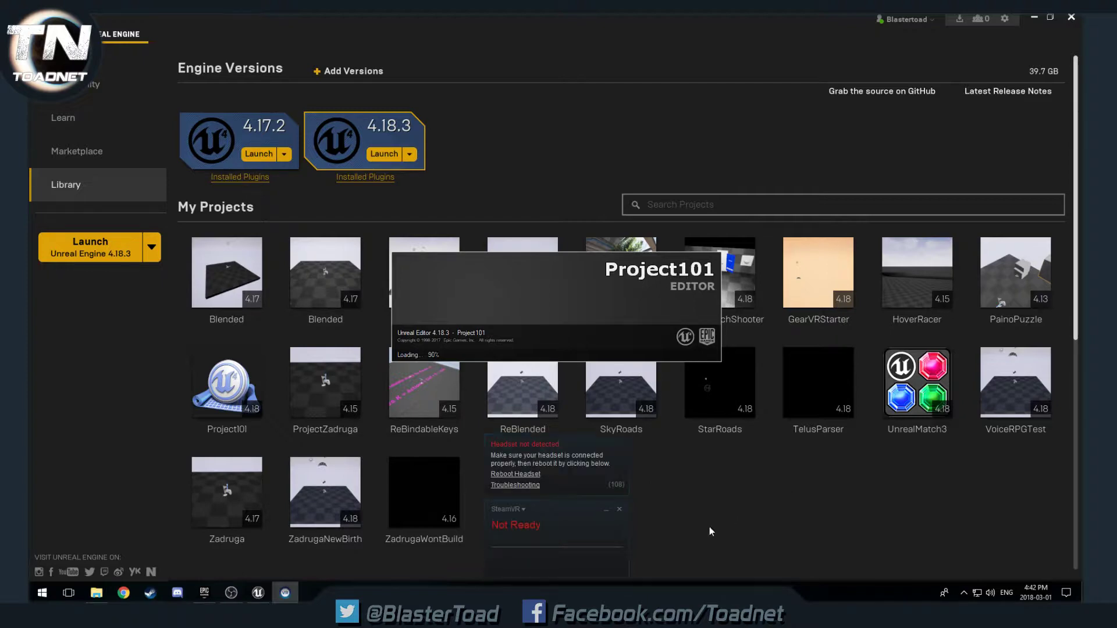
{"action": "left_click", "coordinate": [620, 510]}
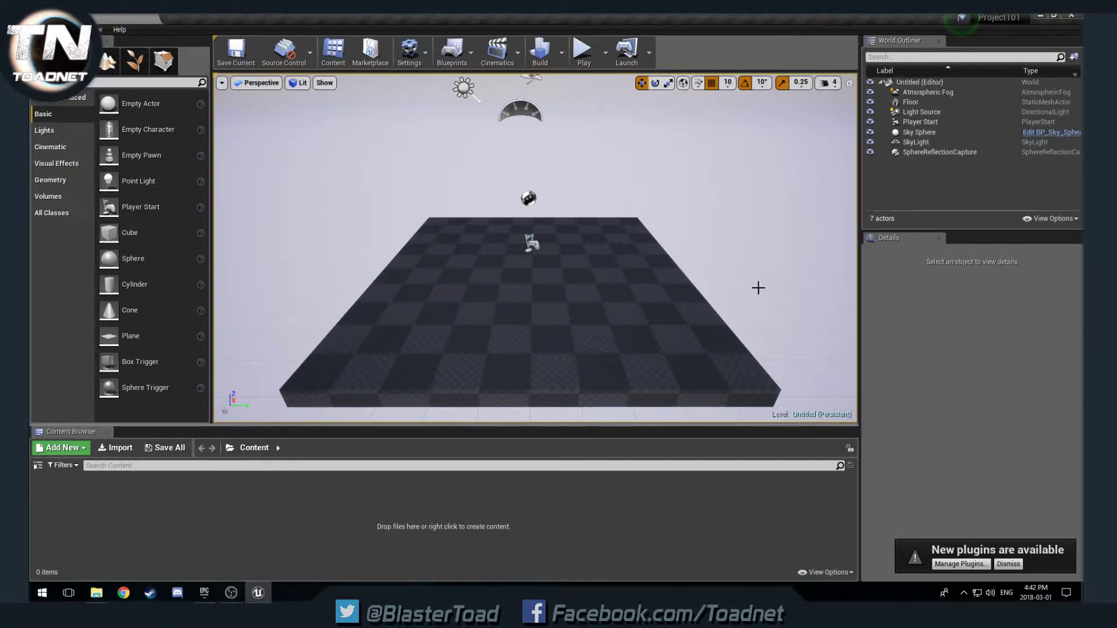
Look around the level, select the Floor actor and focus the view on it from different angles.
{"action": "right_click_drag", "start_coordinate": [628, 302], "coordinate": [558, 277]}
{"action": "mouse_move", "coordinate": [617, 322]}
{"action": "left_mouse_down"}
{"action": "mouse_move", "coordinate": [640, 326]}
{"action": "mouse_move", "coordinate": [637, 349]}
{"action": "mouse_move", "coordinate": [617, 322]}
{"action": "left_mouse_up"}
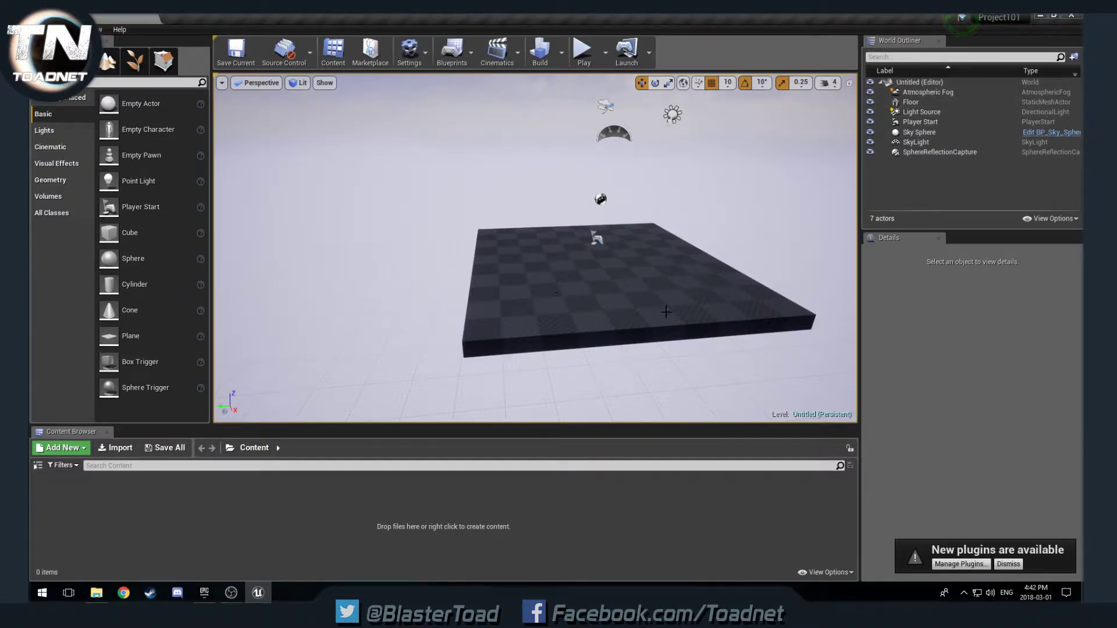
{"action": "left_click", "coordinate": [911, 103]}
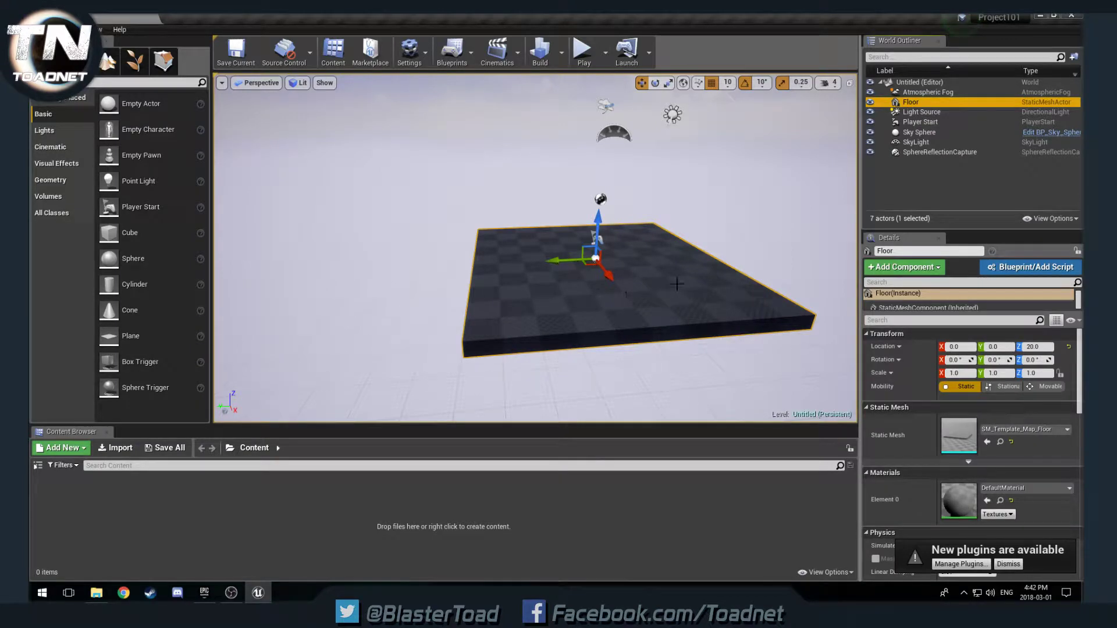
{"action": "right_click_drag", "start_coordinate": [682, 320], "coordinate": [675, 251]}
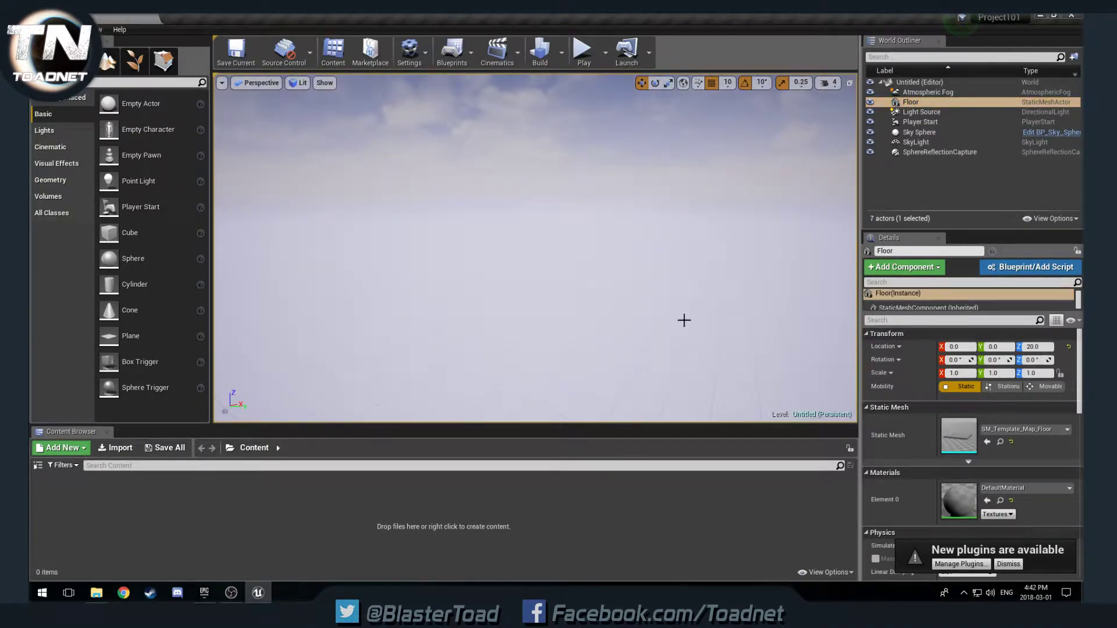
{"action": "double_click", "coordinate": [931, 102]}
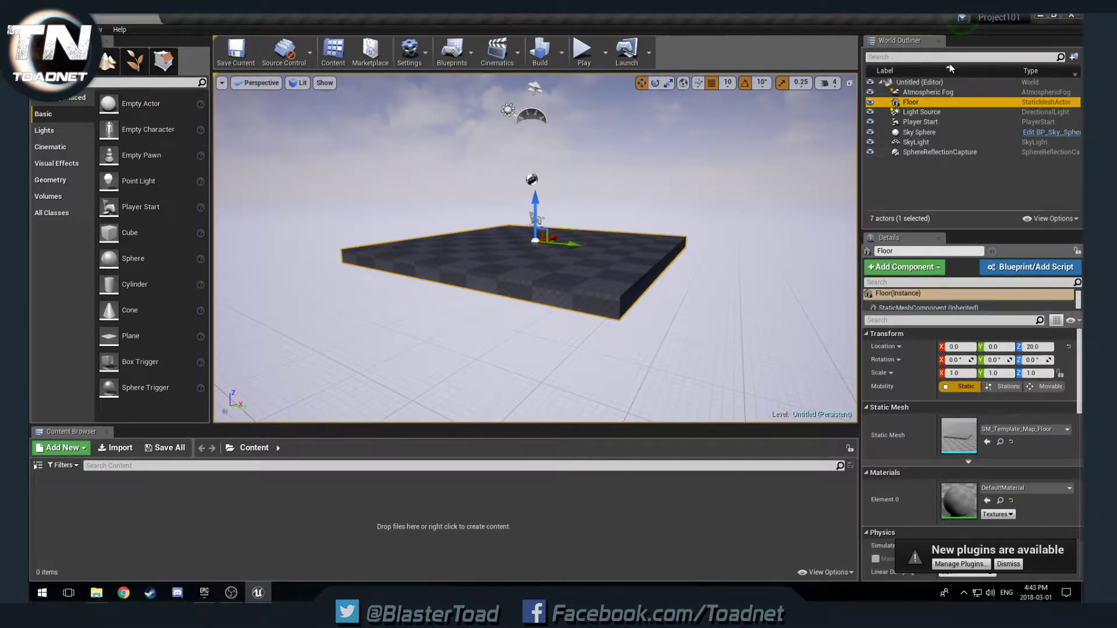
{"action": "key", "text": "w"}
{"action": "right_click_drag", "start_coordinate": [632, 262], "coordinate": [600, 274]}
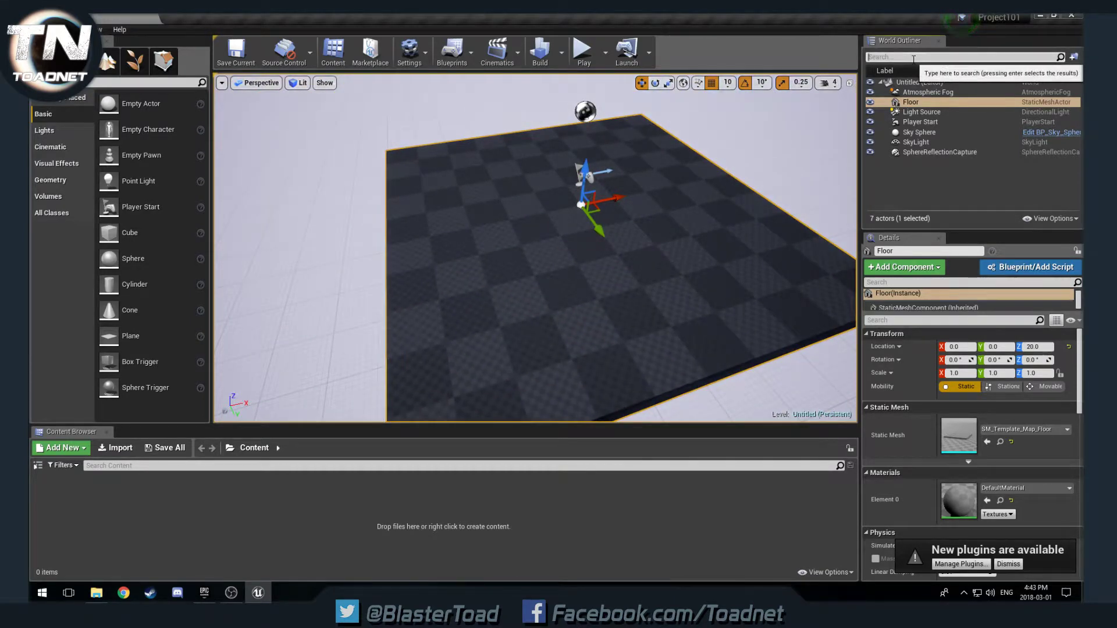
Search the level's actors for the floor, clear the search, and frame the Floor actor in the view.
{"action": "type", "text": "flor"}
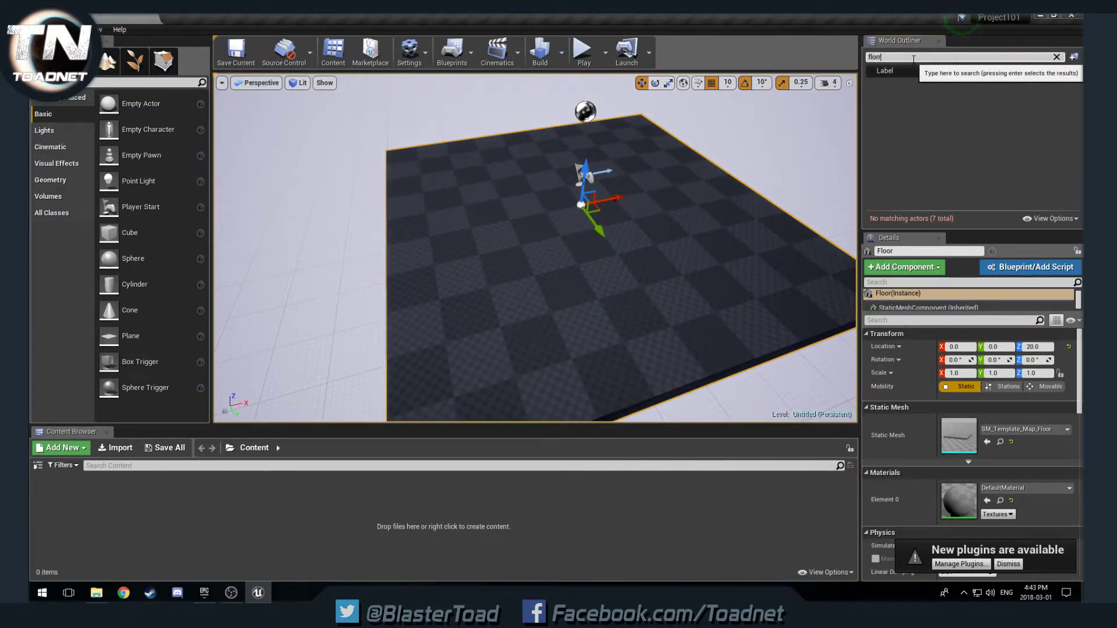
{"action": "key", "text": "BackSpace"}
{"action": "key", "text": "BackSpace"}
{"action": "key", "text": "BackSpace"}
{"action": "key", "text": "BackSpace"}
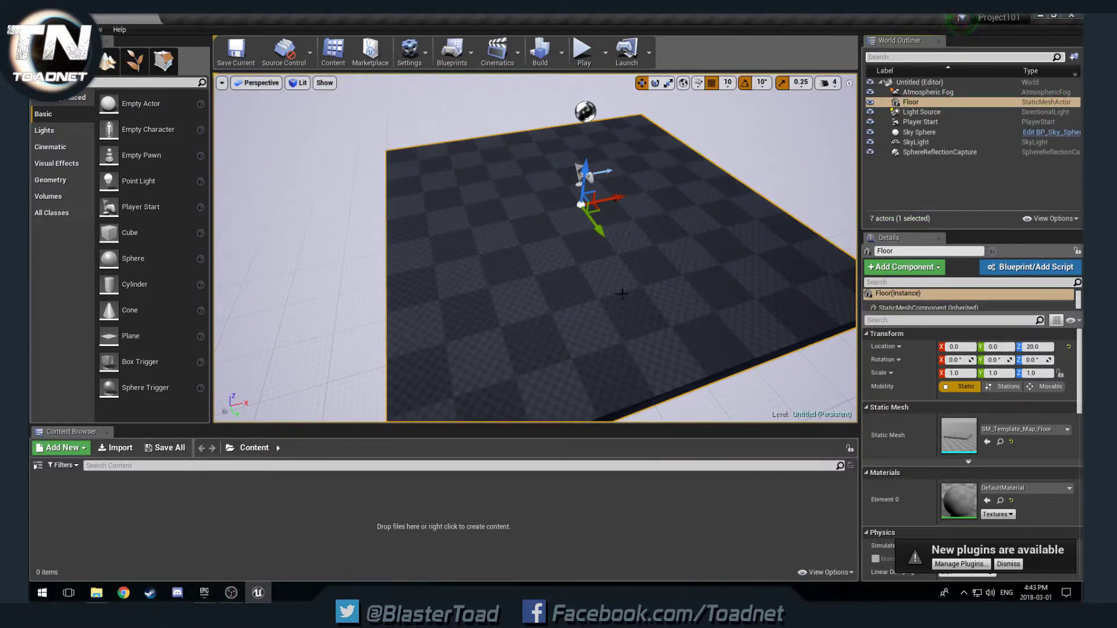
{"action": "left_click", "coordinate": [908, 102]}
{"action": "key", "text": "f"}
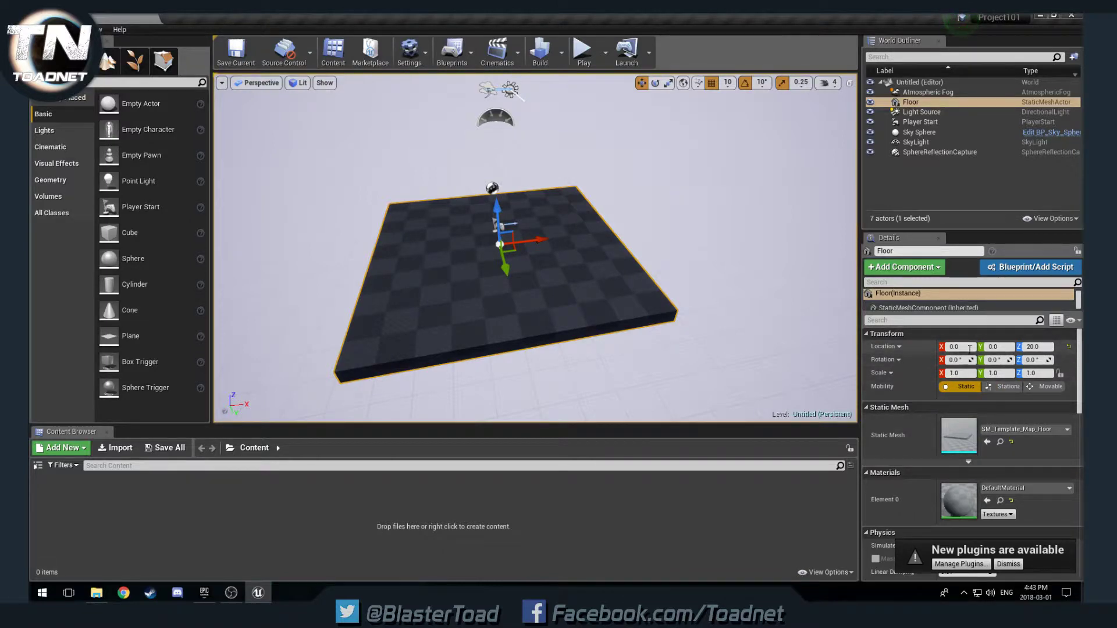
Examine the Floor actor's properties, from its transform and static mesh through physics, collision, lighting and rendering.
{"action": "scroll", "coordinate": [975, 437], "scroll_direction": "down", "scroll_amount": 2}
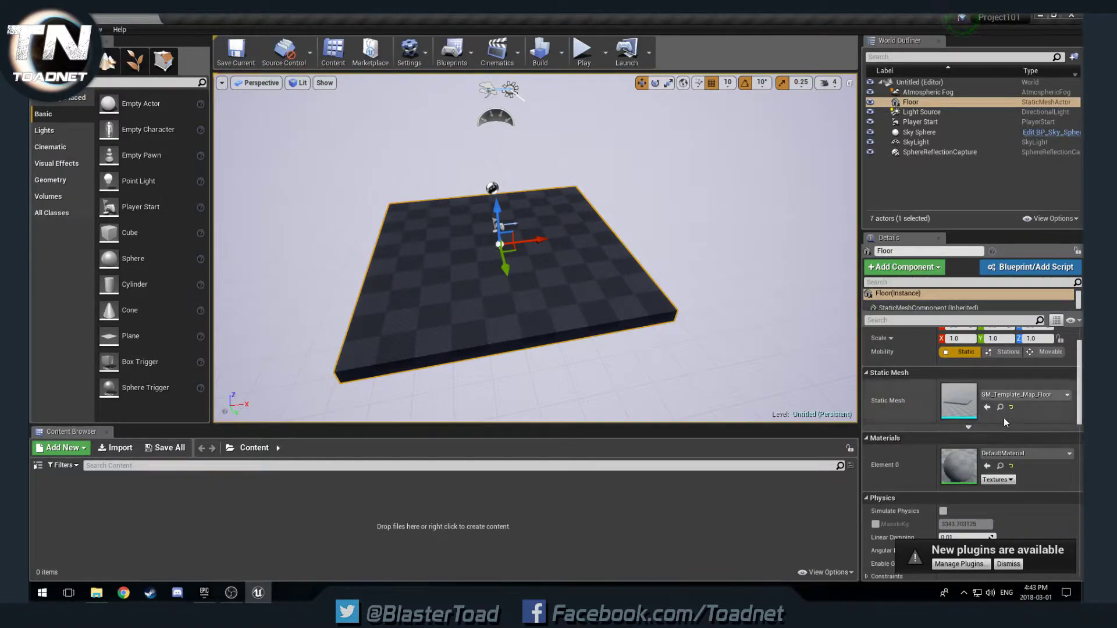
{"action": "scroll", "coordinate": [1004, 417], "scroll_direction": "down", "scroll_amount": 6}
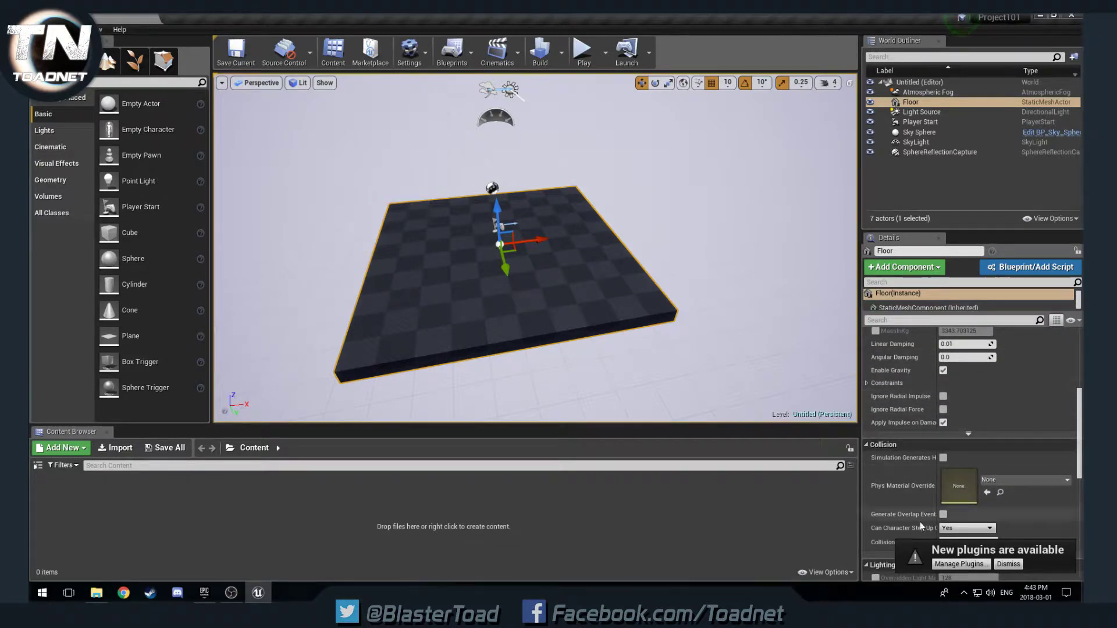
{"action": "scroll", "coordinate": [969, 411], "scroll_direction": "down", "scroll_amount": 6}
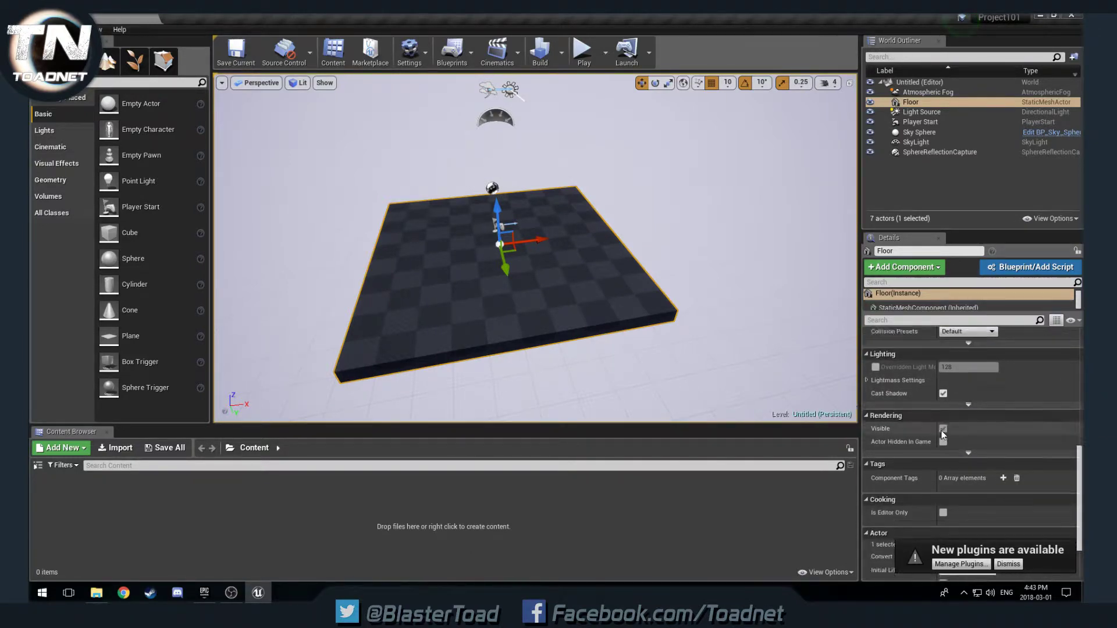
{"action": "scroll", "coordinate": [943, 433], "scroll_direction": "up", "scroll_amount": 6}
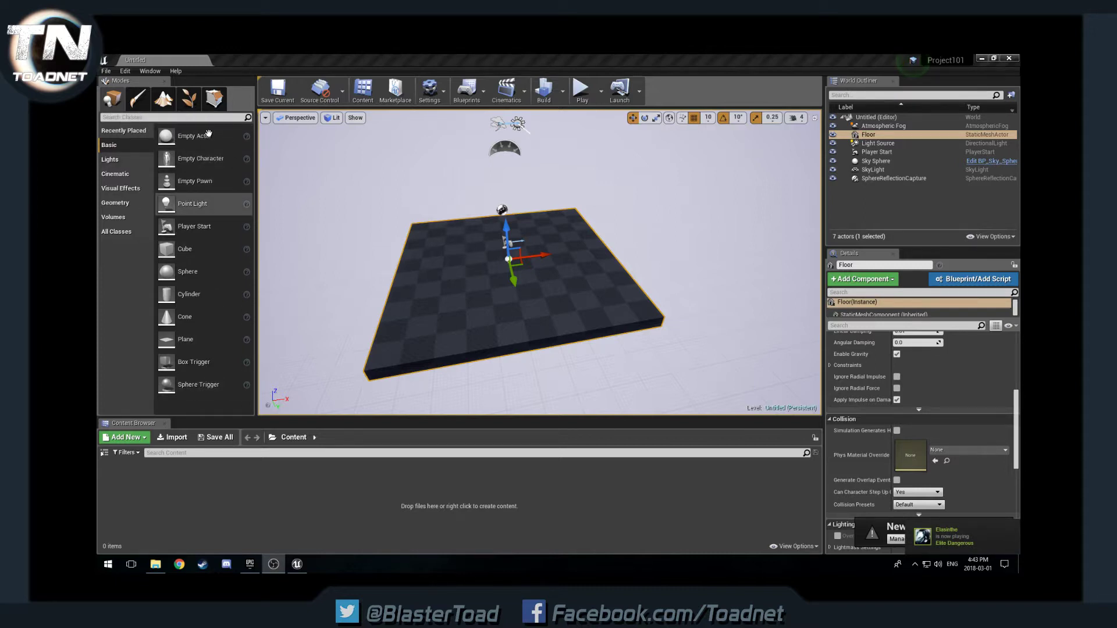
Place a Curved Stair geometry brush on the floor and delete it again.
{"action": "left_click", "coordinate": [115, 203]}
{"action": "mouse_move", "coordinate": [180, 198]}
{"action": "left_mouse_down"}
{"action": "mouse_move", "coordinate": [299, 237]}
{"action": "mouse_move", "coordinate": [436, 262]}
{"action": "mouse_move", "coordinate": [429, 289]}
{"action": "left_mouse_up"}
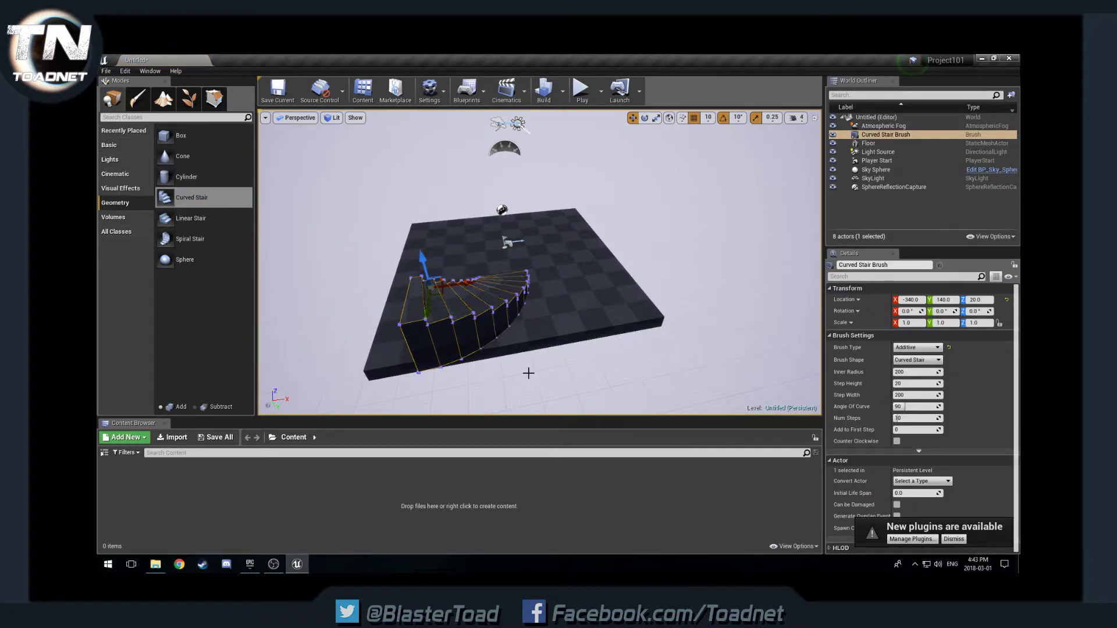
{"action": "key", "text": "Delete"}
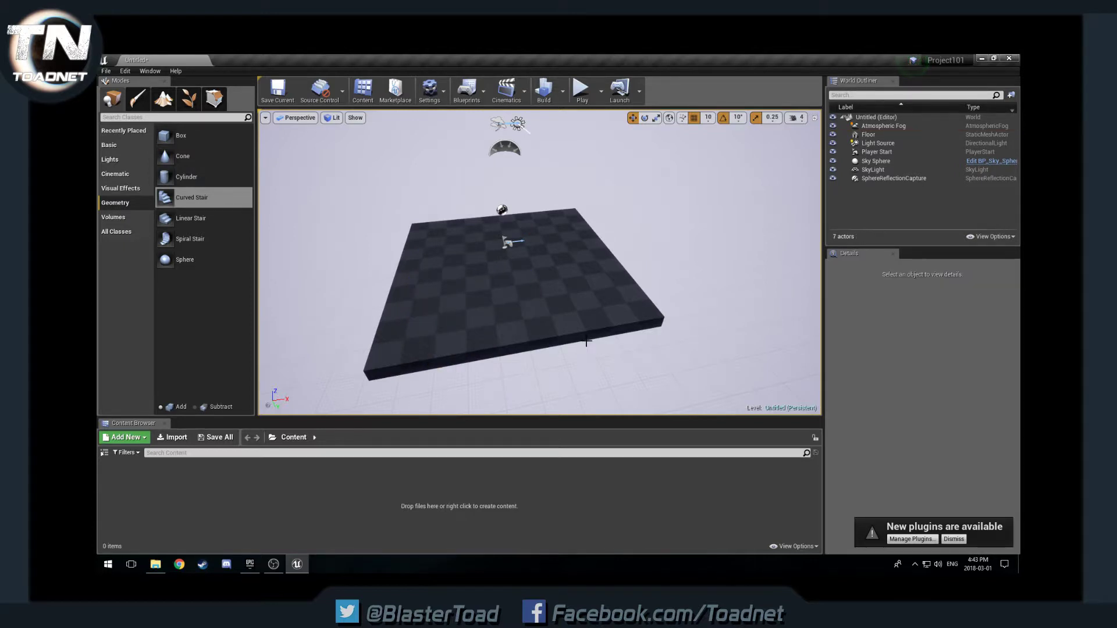
{"action": "mouse_move", "coordinate": [561, 266]}
{"action": "right_mouse_down"}
{"action": "mouse_move", "coordinate": [552, 250]}
{"action": "mouse_move", "coordinate": [292, 180]}
{"action": "right_mouse_up"}
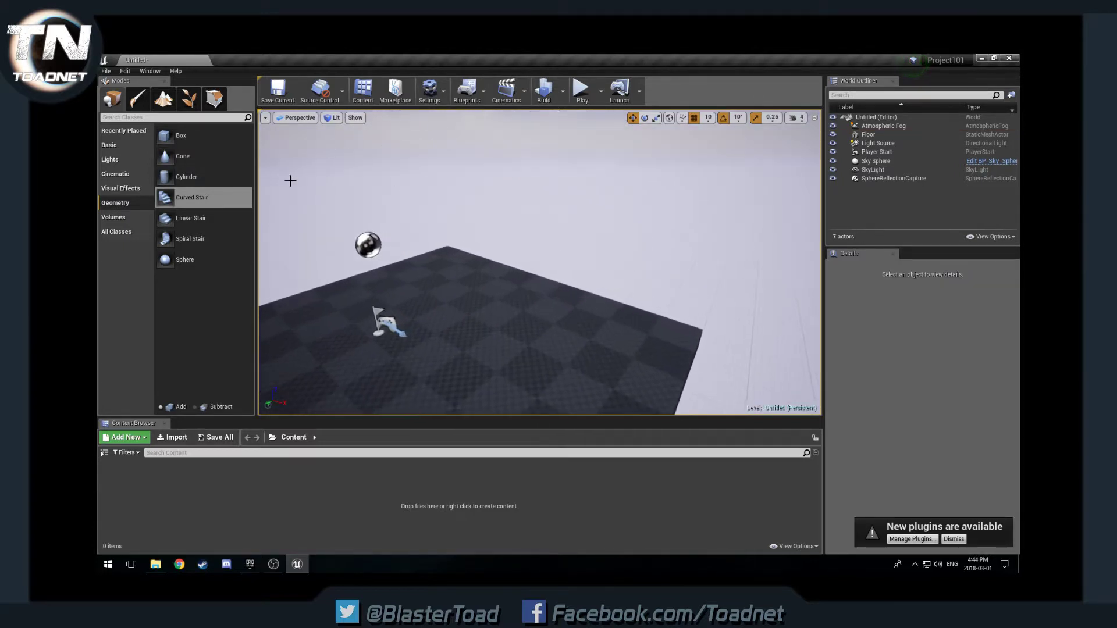
{"action": "left_click", "coordinate": [109, 138]}
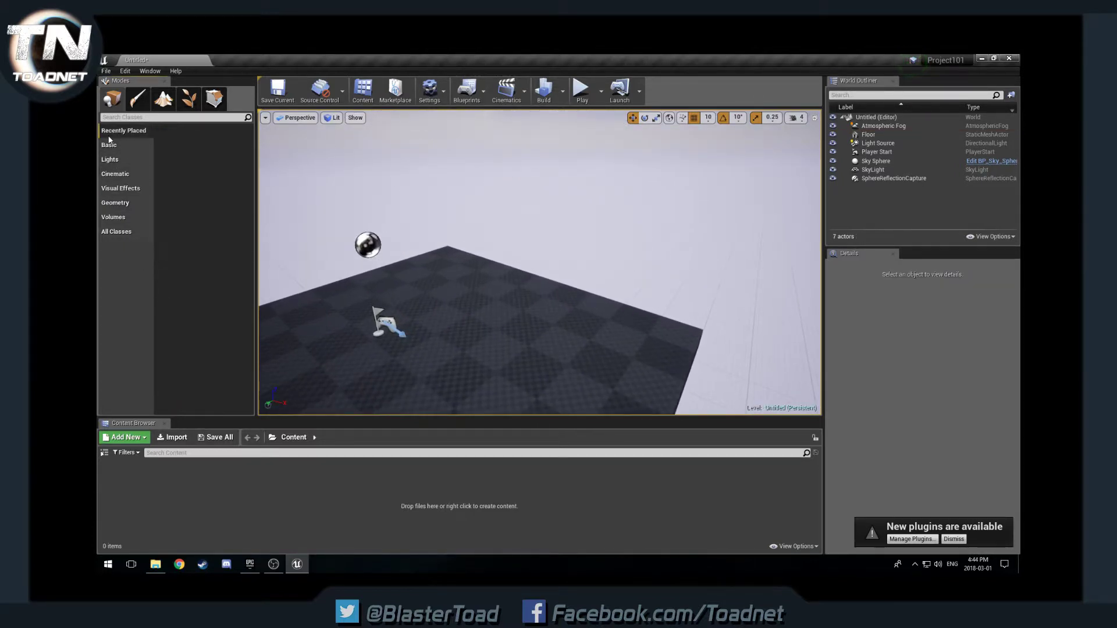
{"action": "right_click_drag", "start_coordinate": [440, 310], "coordinate": [370, 317]}
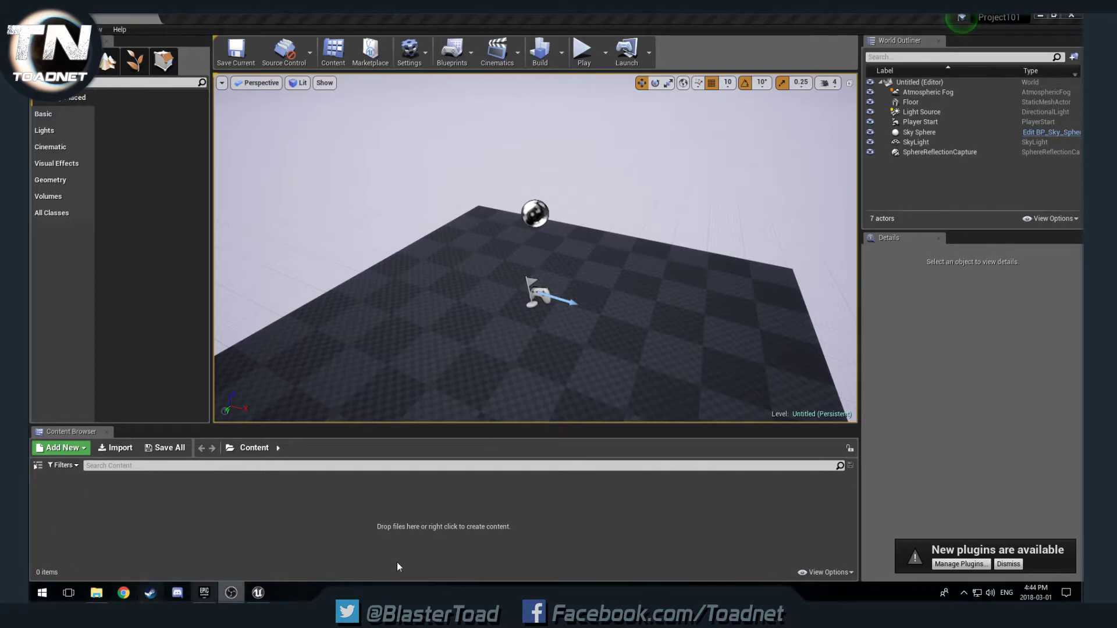
Show the project's folder tree and create a folder named Blueprints inside Content.
{"action": "left_click", "coordinate": [38, 467]}
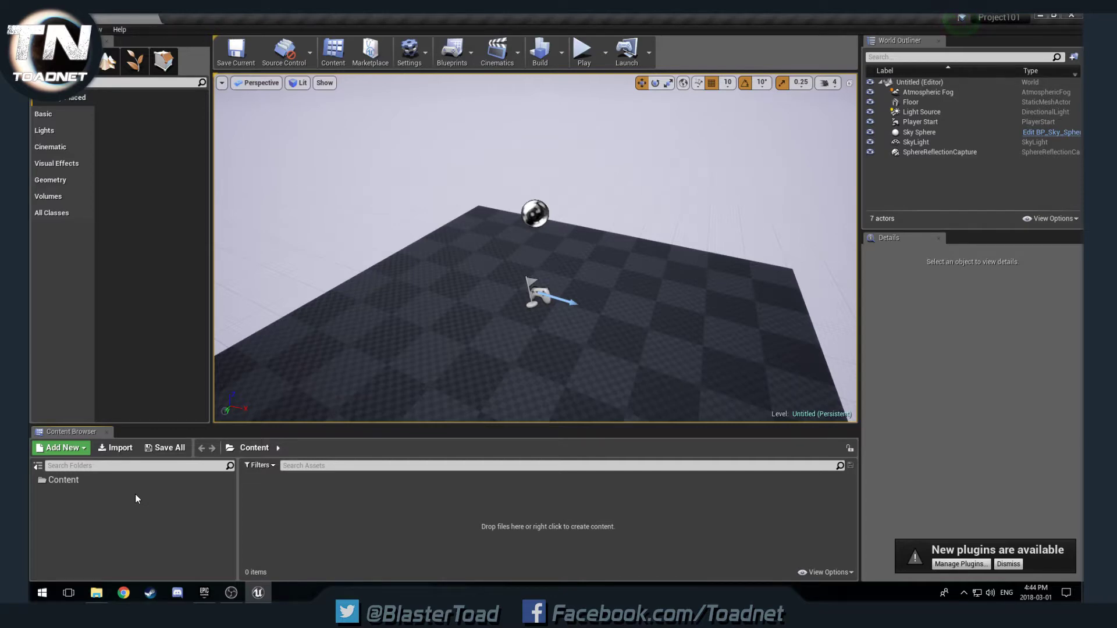
{"action": "right_click", "coordinate": [63, 483]}
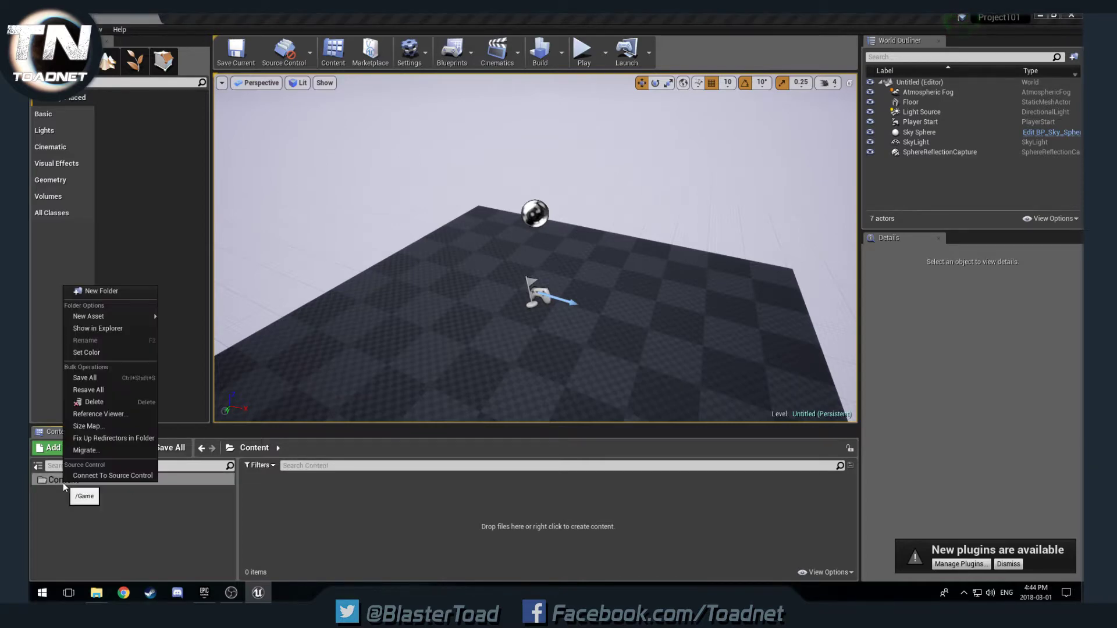
{"action": "left_click", "coordinate": [124, 295]}
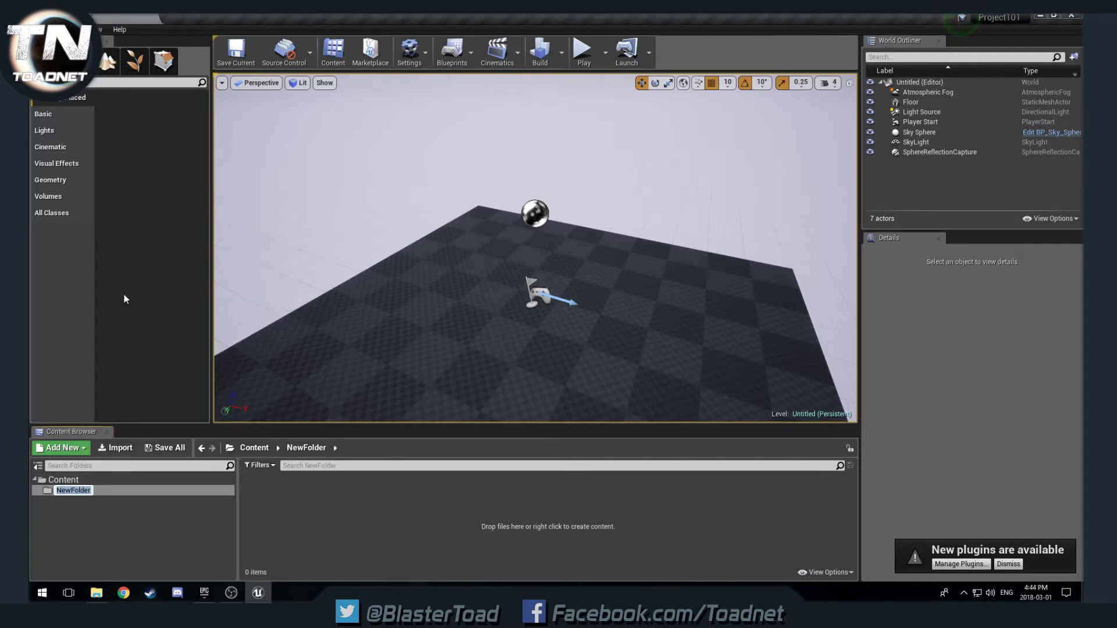
{"action": "type", "text": "Blueprints"}
{"action": "key", "text": "Return"}
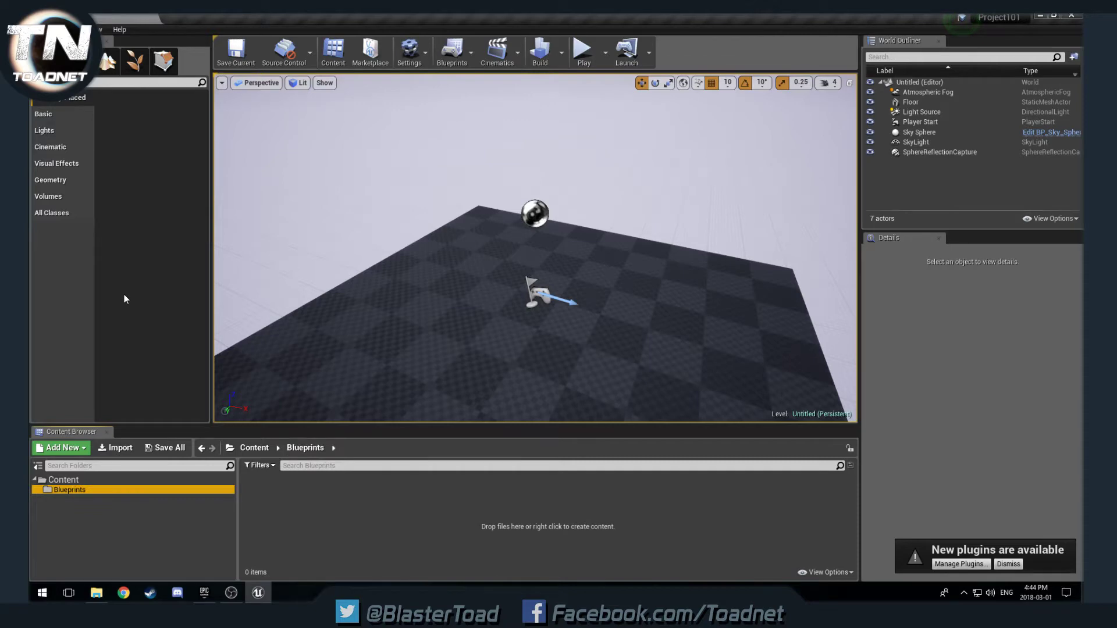
Create a Blueprint class based on Game Mode Base in the Blueprints folder and name it GM_Mode.
{"action": "right_click", "coordinate": [459, 498]}
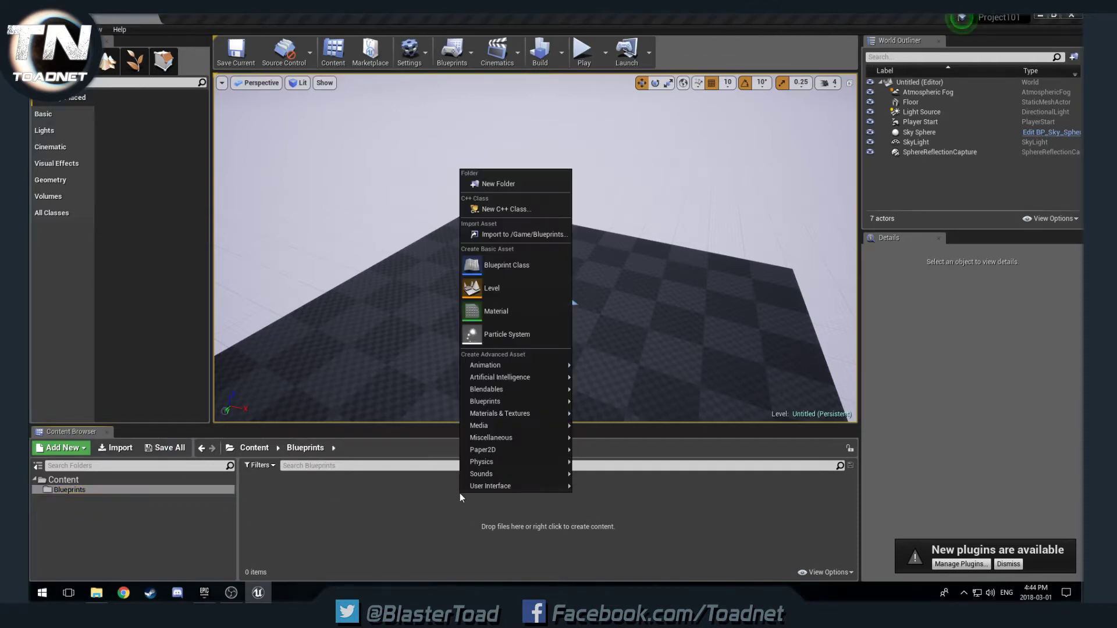
{"action": "left_click", "coordinate": [515, 266]}
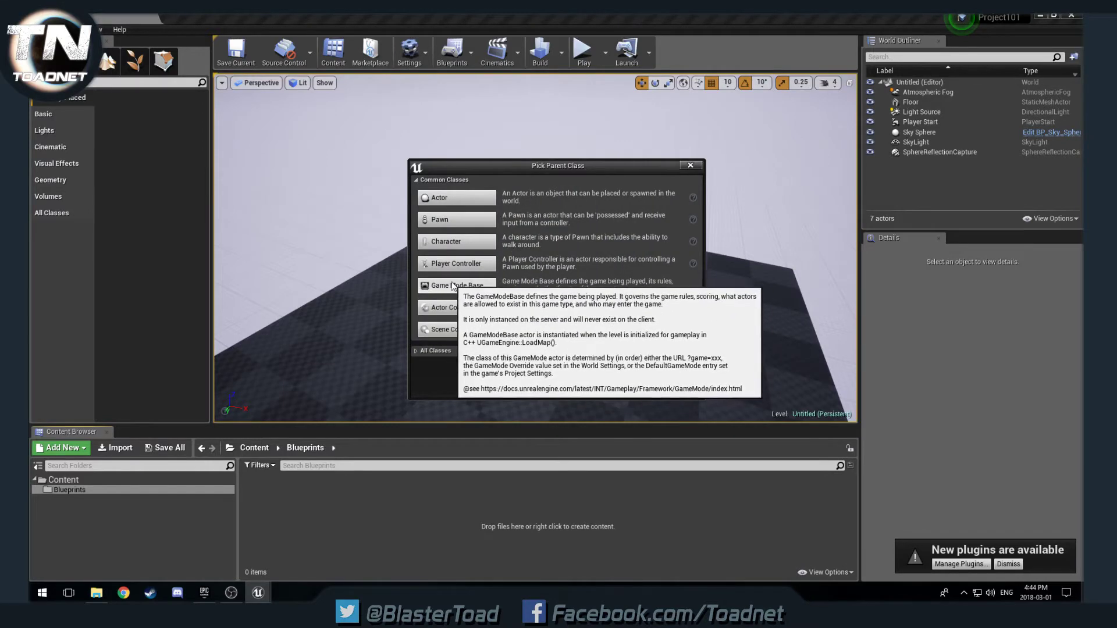
{"action": "left_click", "coordinate": [471, 287]}
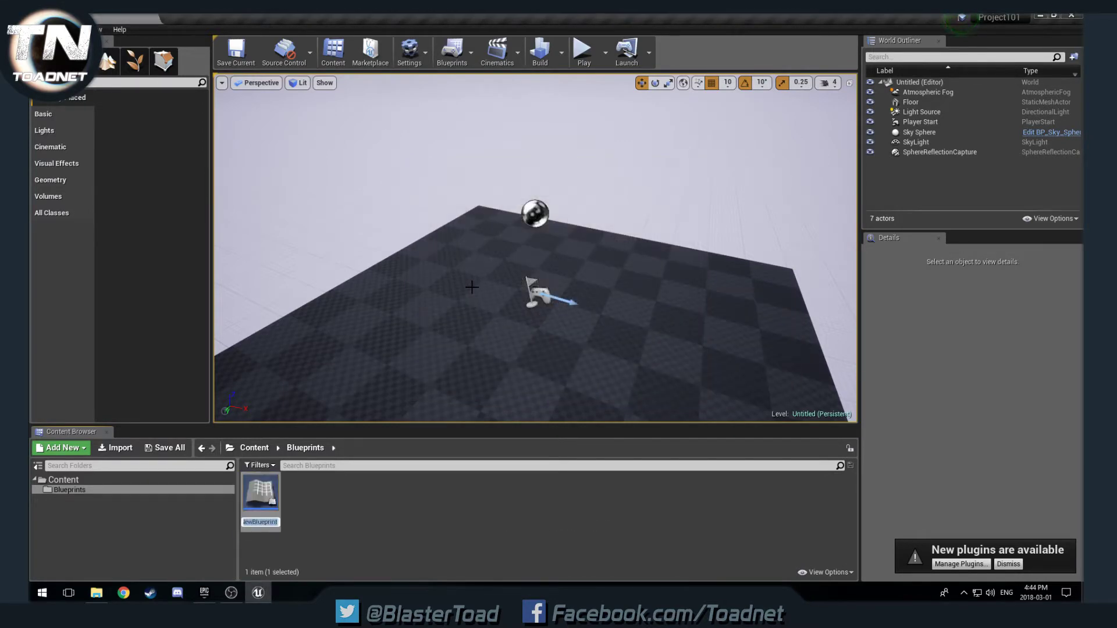
{"action": "type", "text": "GM_Mode"}
{"action": "key", "text": "Return"}
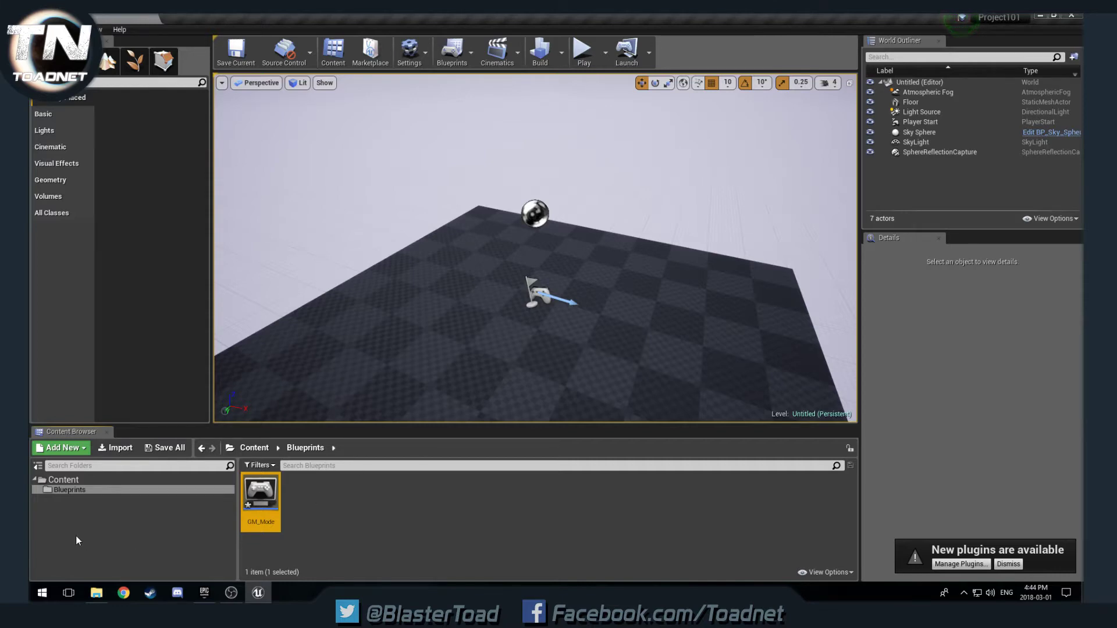
Go up to the Content folder, reopen its Blueprints folder and view the asset types that can be created there.
{"action": "left_click", "coordinate": [67, 479]}
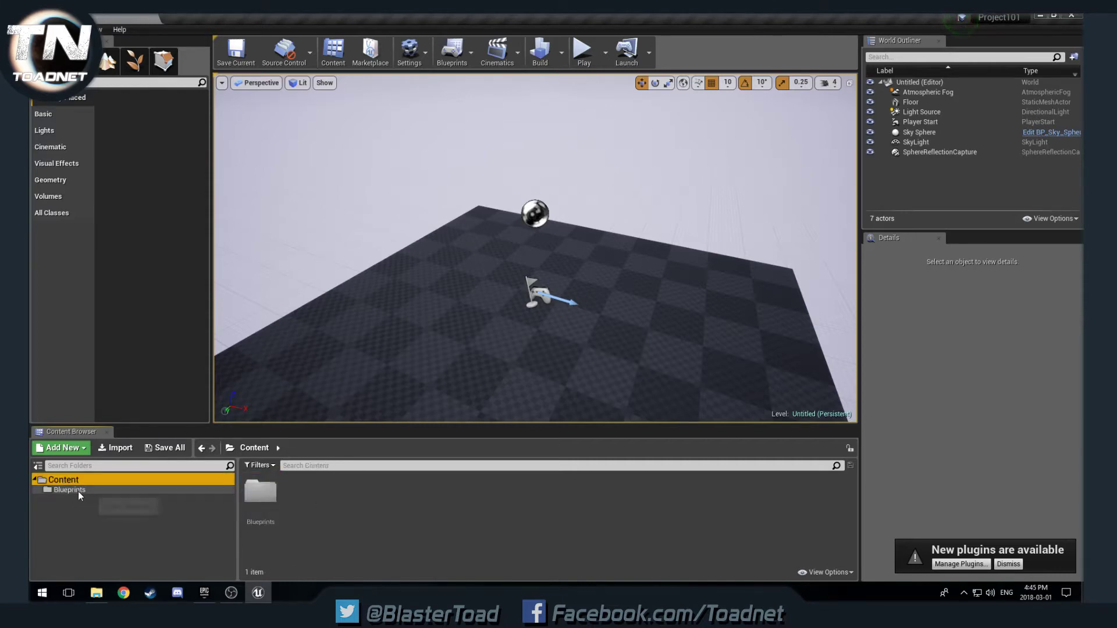
{"action": "double_click", "coordinate": [260, 493]}
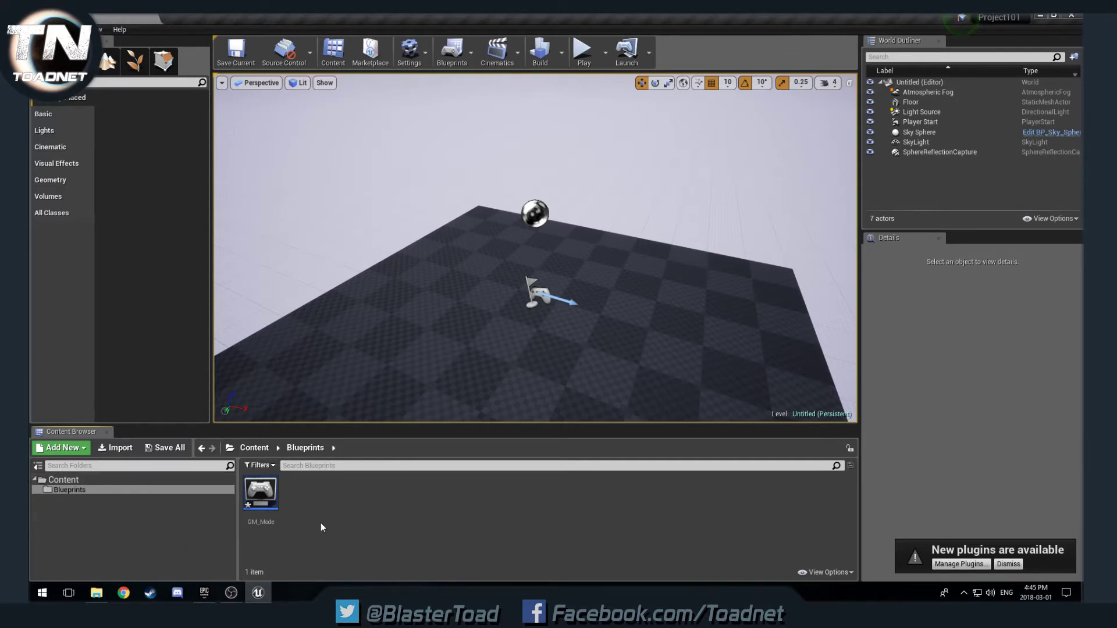
{"action": "right_click", "coordinate": [463, 502]}
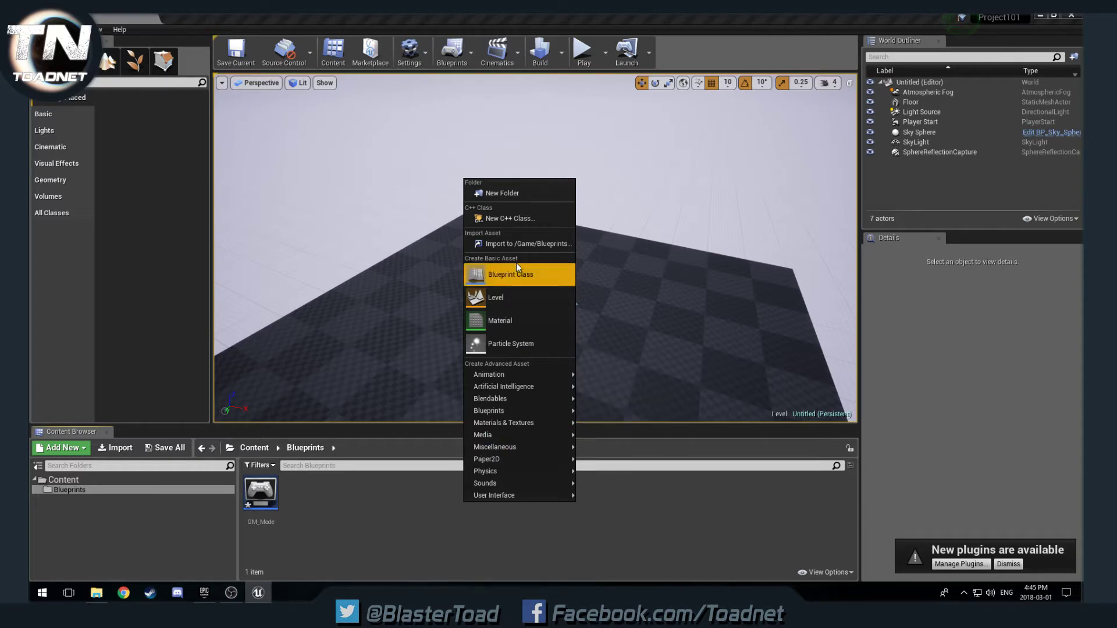
{"action": "left_click", "coordinate": [362, 542]}
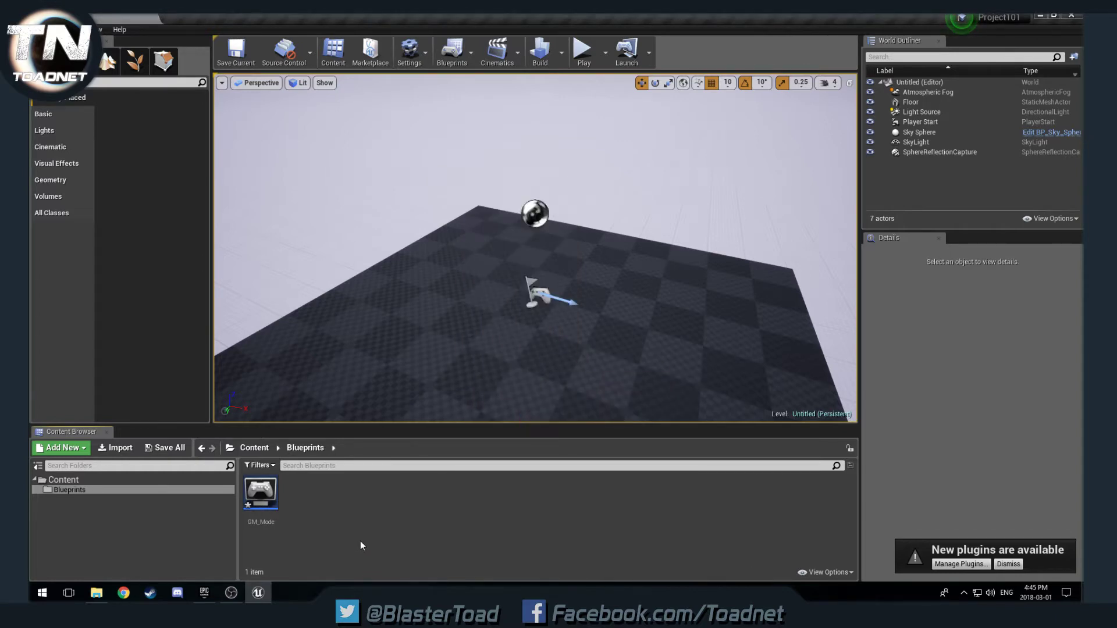
Open the GM_Mode Blueprint, examine its viewport, Event Graph and class defaults, and close it again.
{"action": "double_click", "coordinate": [265, 498]}
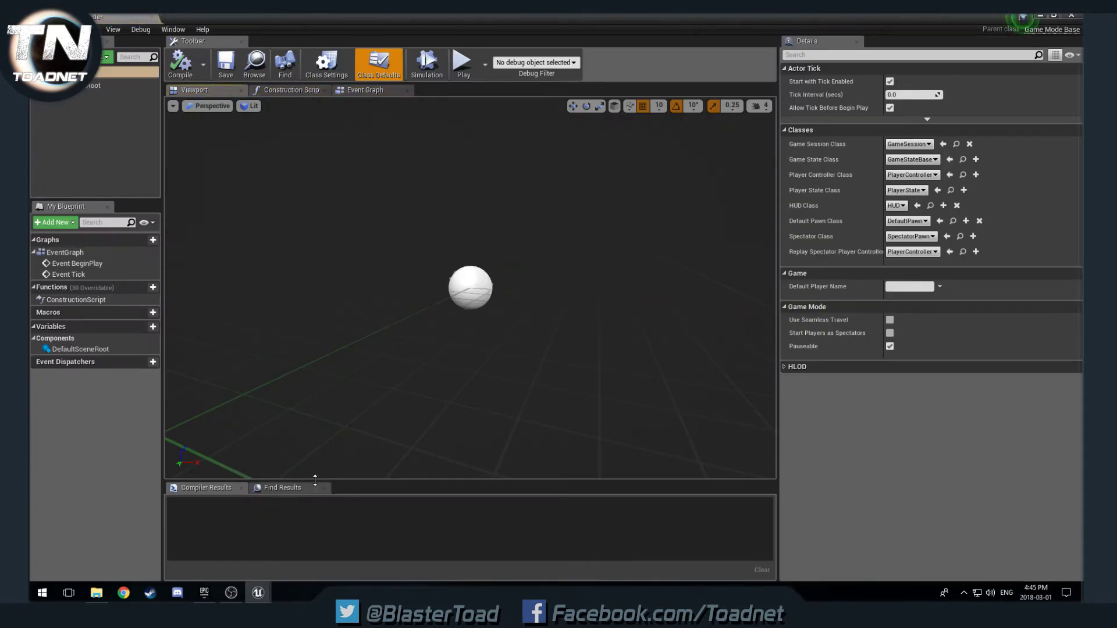
{"action": "right_click_drag", "start_coordinate": [623, 236], "coordinate": [442, 169]}
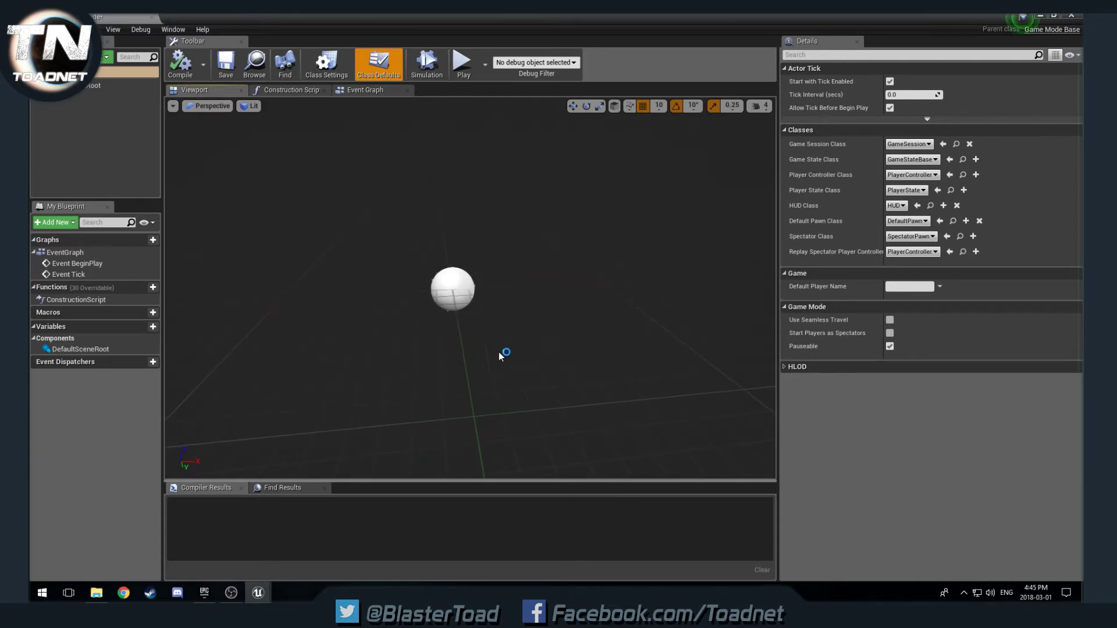
{"action": "left_click", "coordinate": [376, 89]}
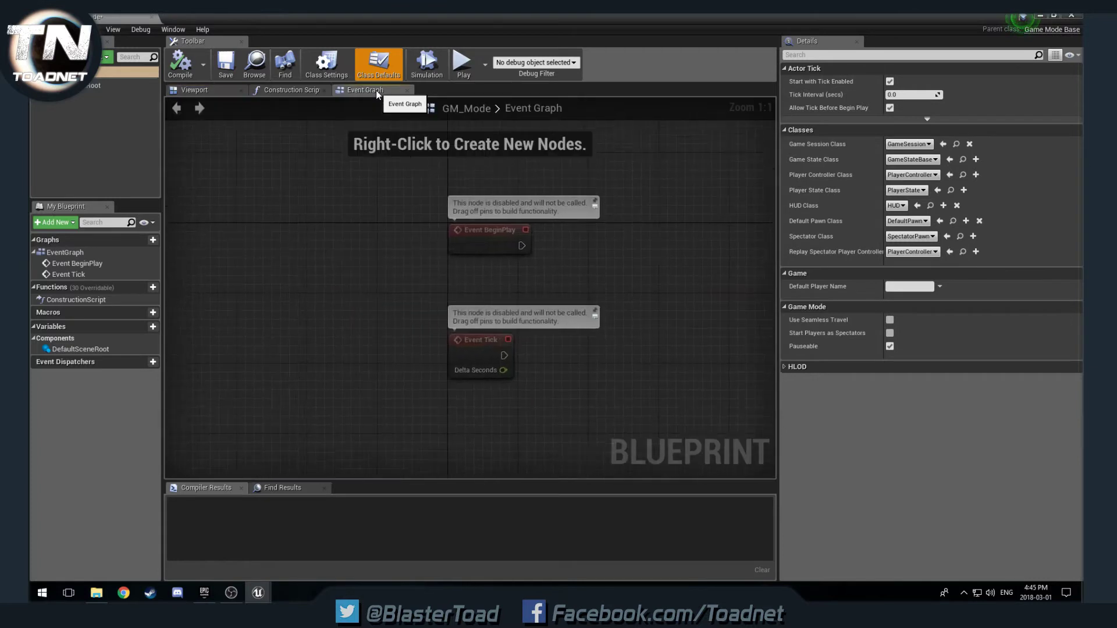
{"action": "scroll", "coordinate": [582, 299], "scroll_direction": "down", "scroll_amount": 3}
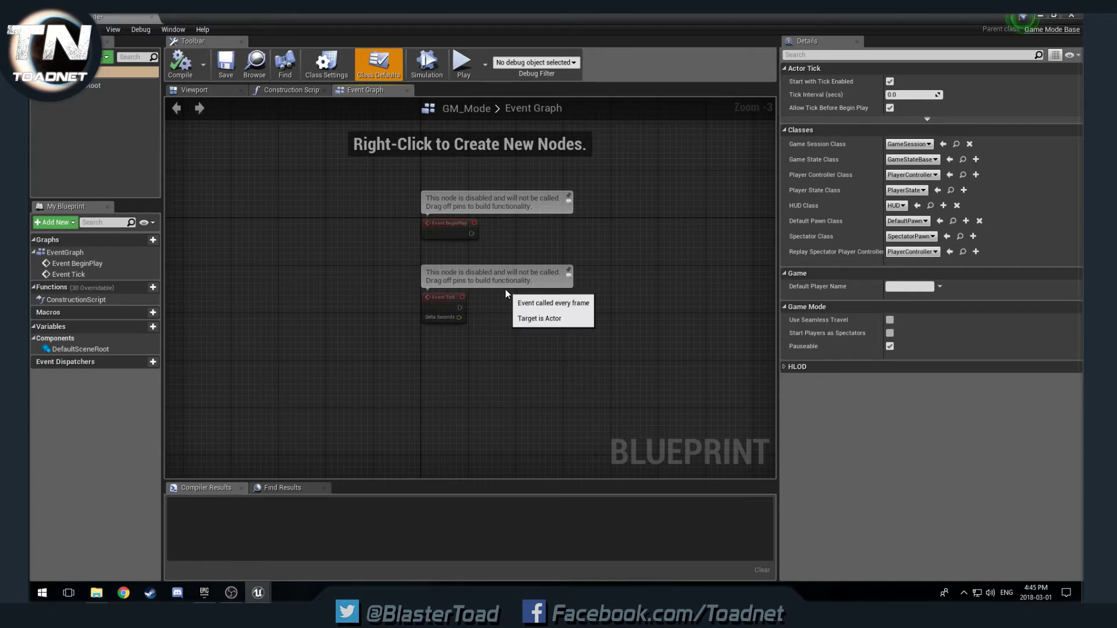
{"action": "left_click_drag", "start_coordinate": [780, 246], "coordinate": [815, 250]}
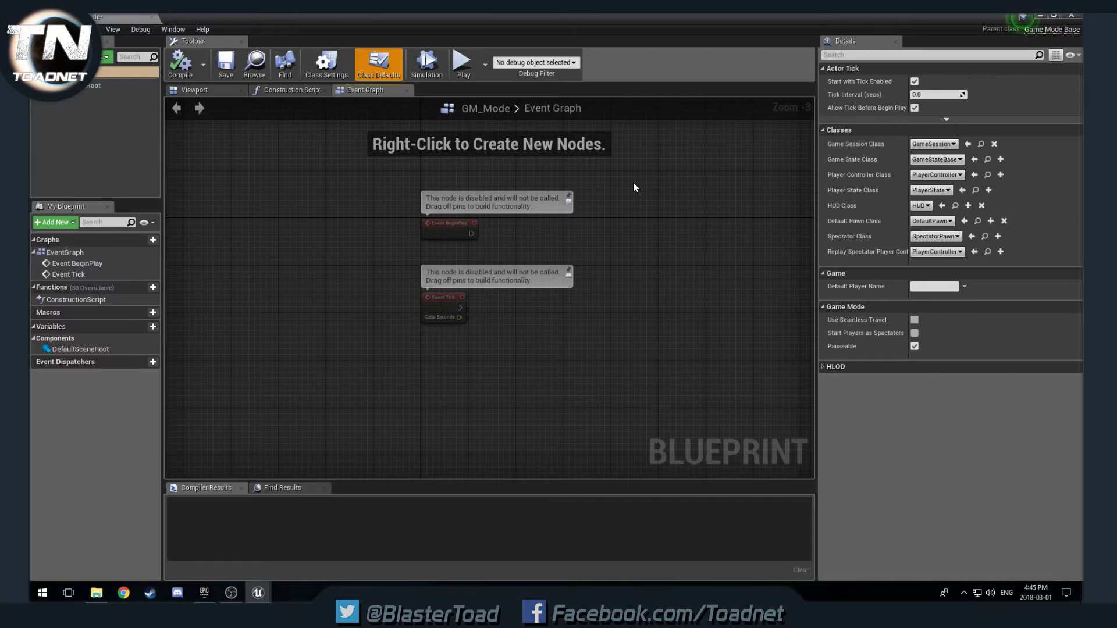
{"action": "left_click", "coordinate": [1071, 16]}
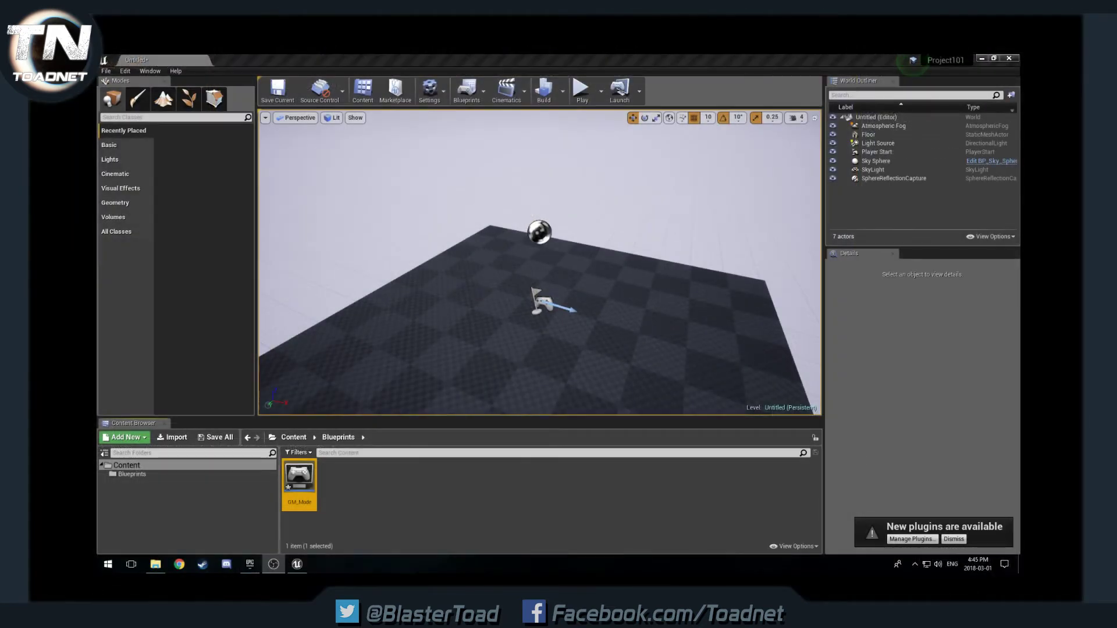
Examine the Maps & Modes and engine Input pages of the project settings, then close the settings.
{"action": "left_click", "coordinate": [125, 72]}
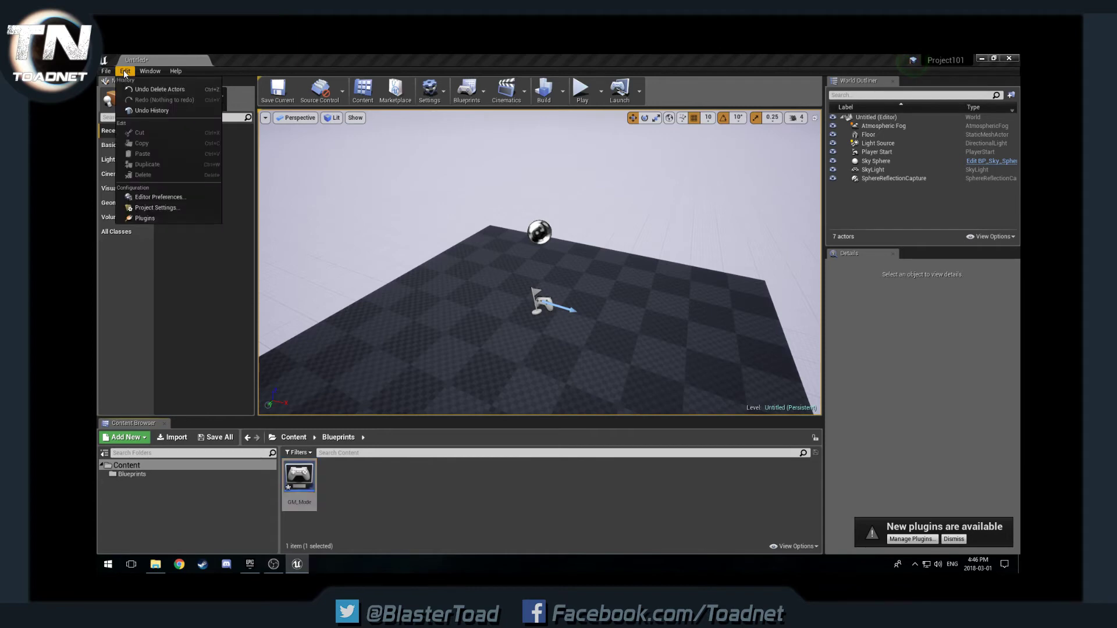
{"action": "left_click", "coordinate": [156, 207]}
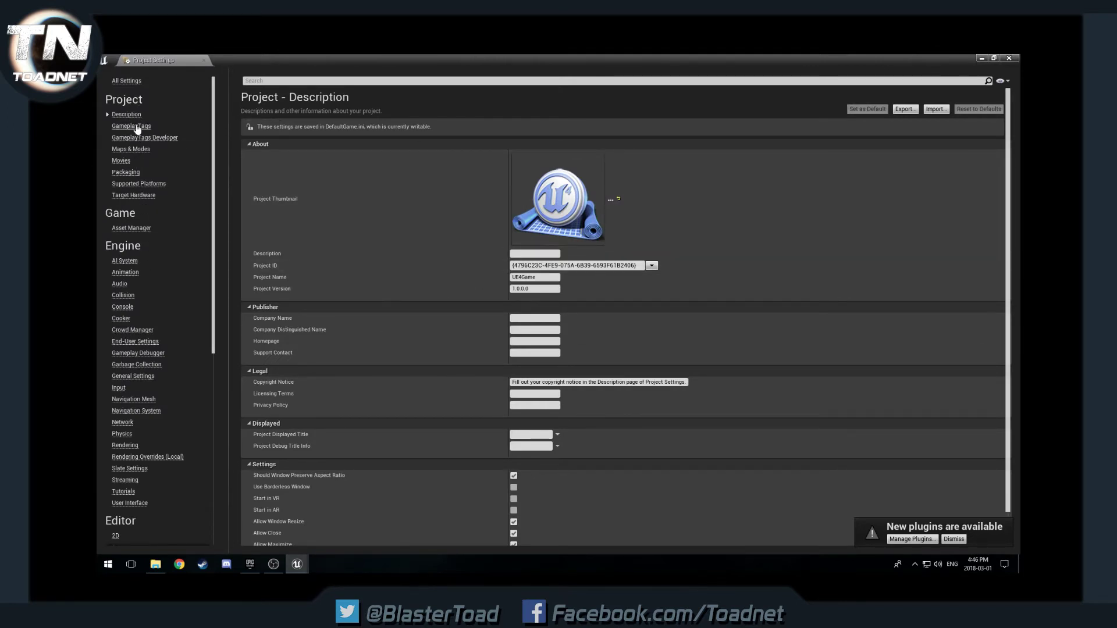
{"action": "left_click", "coordinate": [129, 149]}
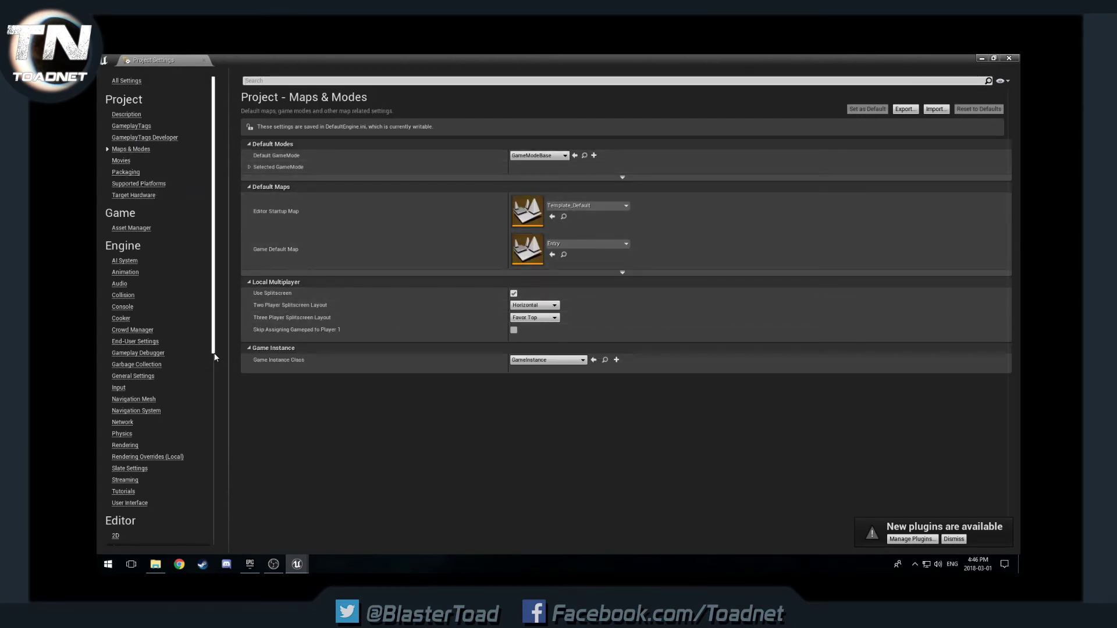
{"action": "left_click", "coordinate": [120, 388]}
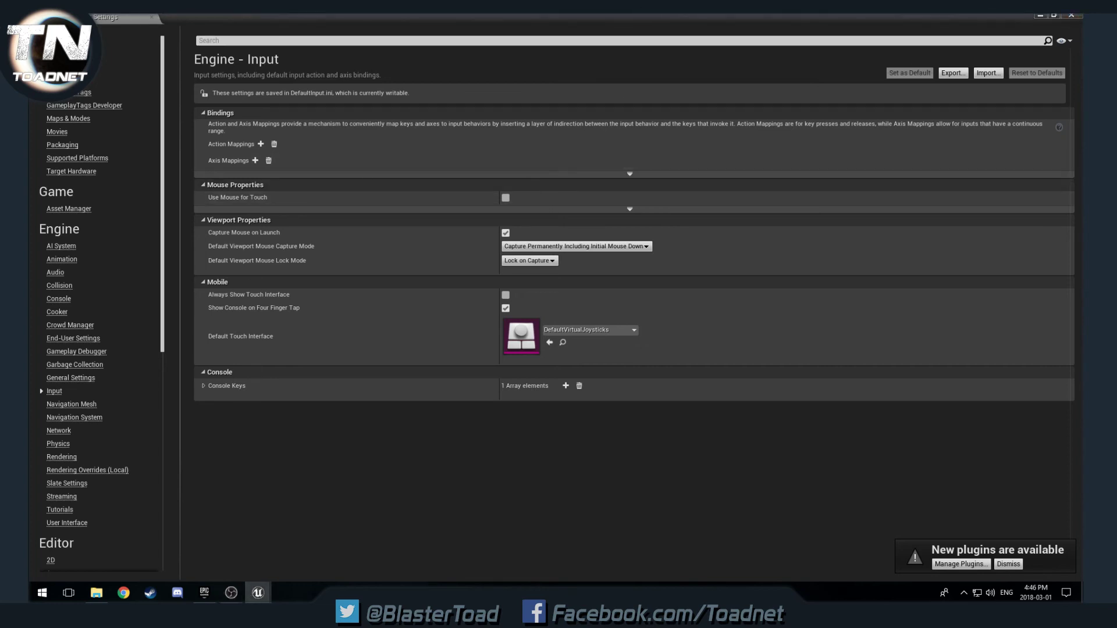
{"action": "left_click", "coordinate": [1071, 15]}
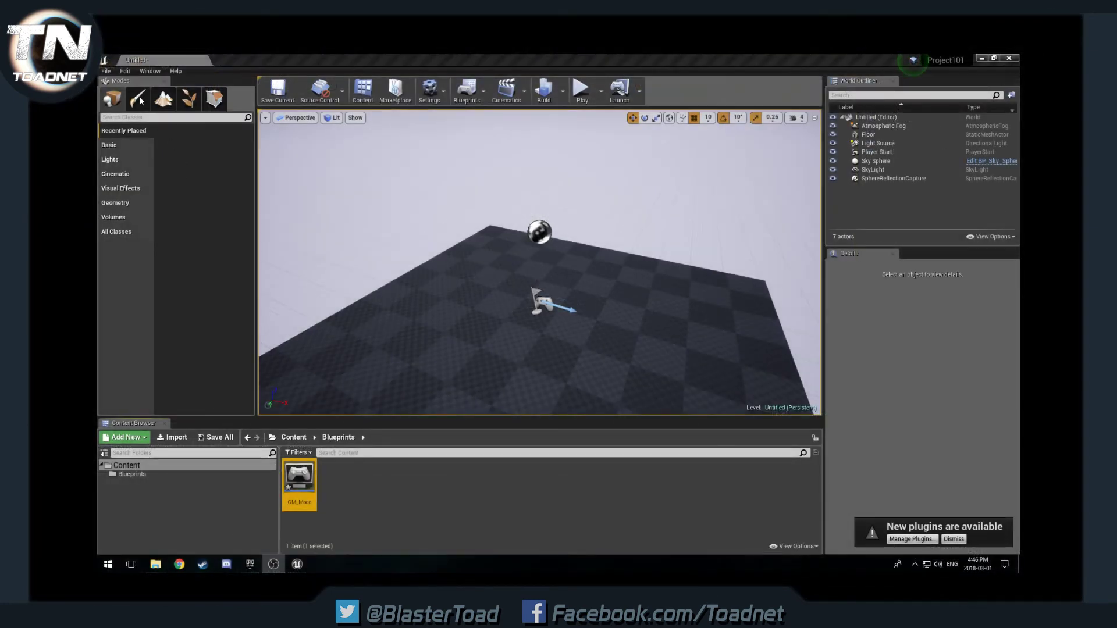
{"action": "left_click", "coordinate": [125, 72]}
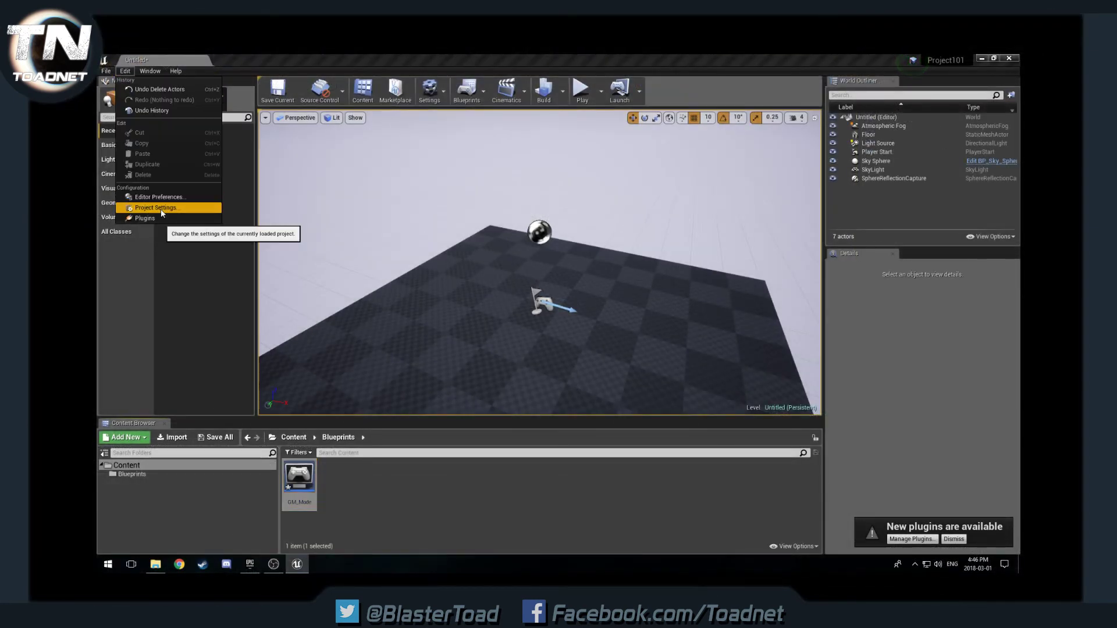
{"action": "left_click", "coordinate": [163, 350]}
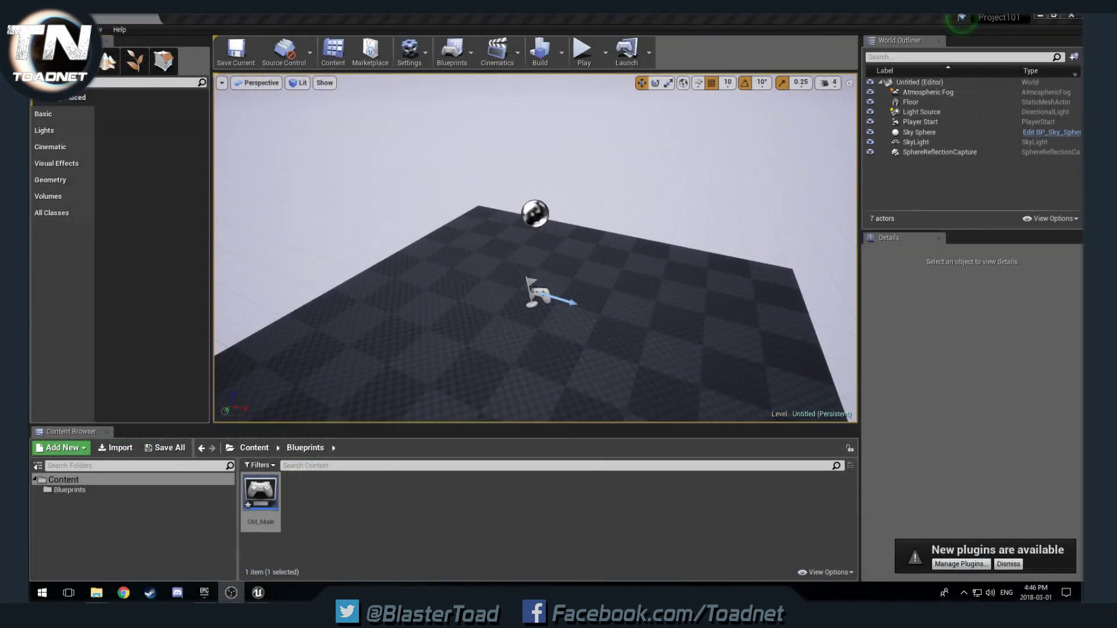
{"action": "right_click_drag", "start_coordinate": [561, 317], "coordinate": [561, 318]}
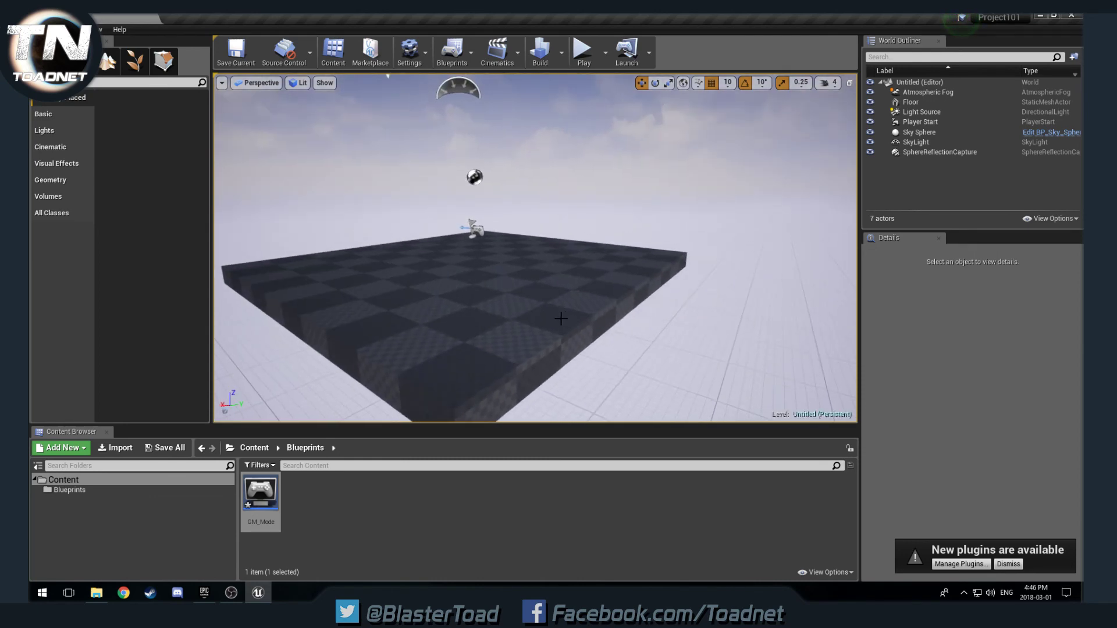